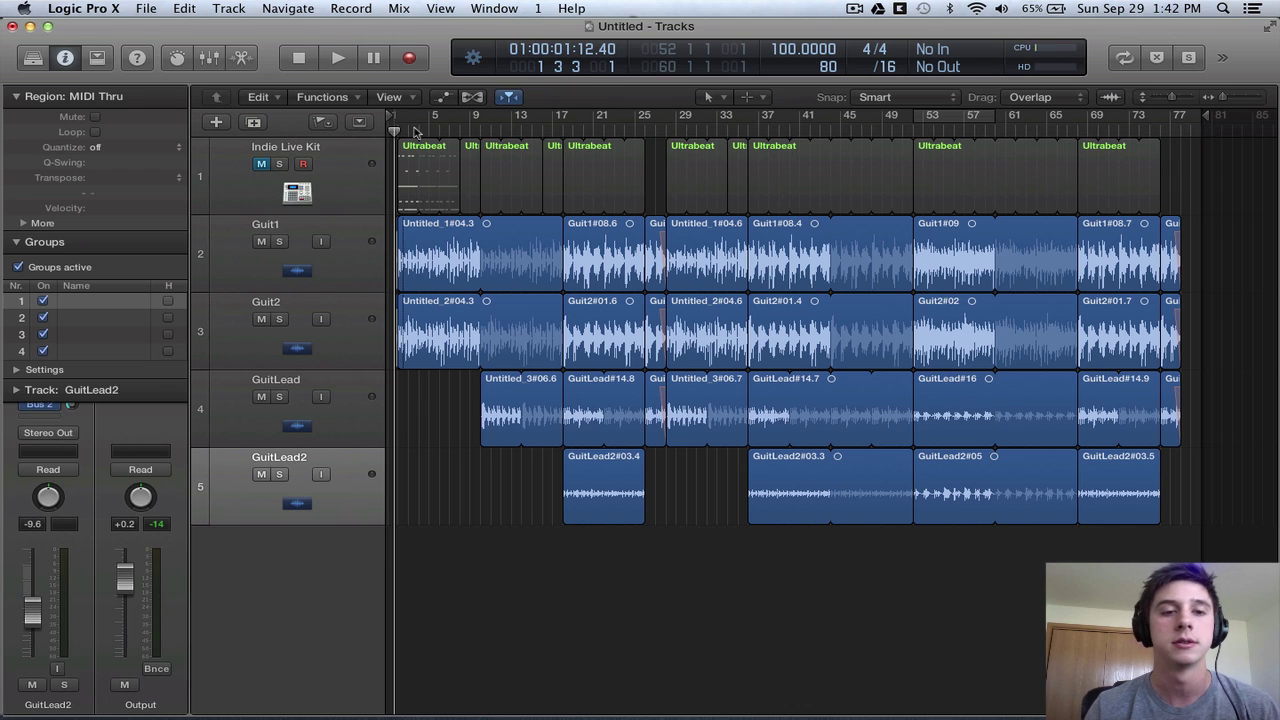
Step: Play back the arrangement of the Indie Live Kit drums and four guitar tracks
key("space")
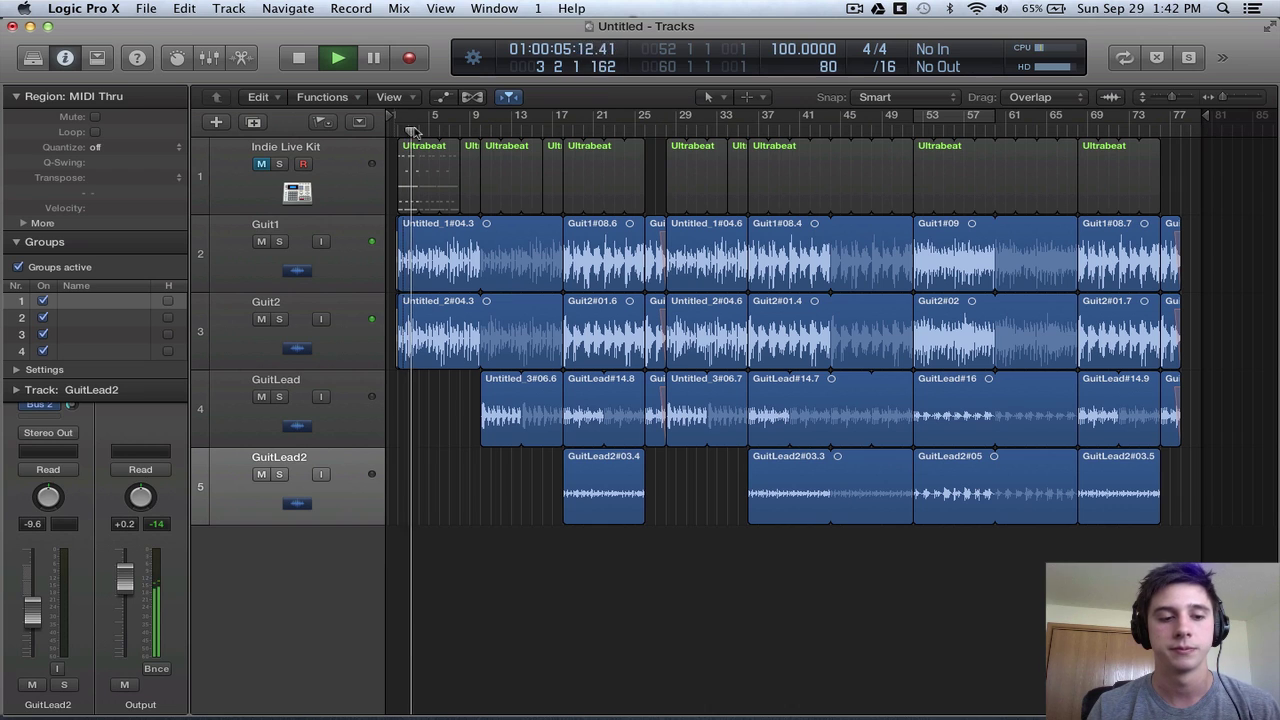
Step: Stop playback and select Guit1, Guit2, GuitLead and GuitLead2 together
key("space")
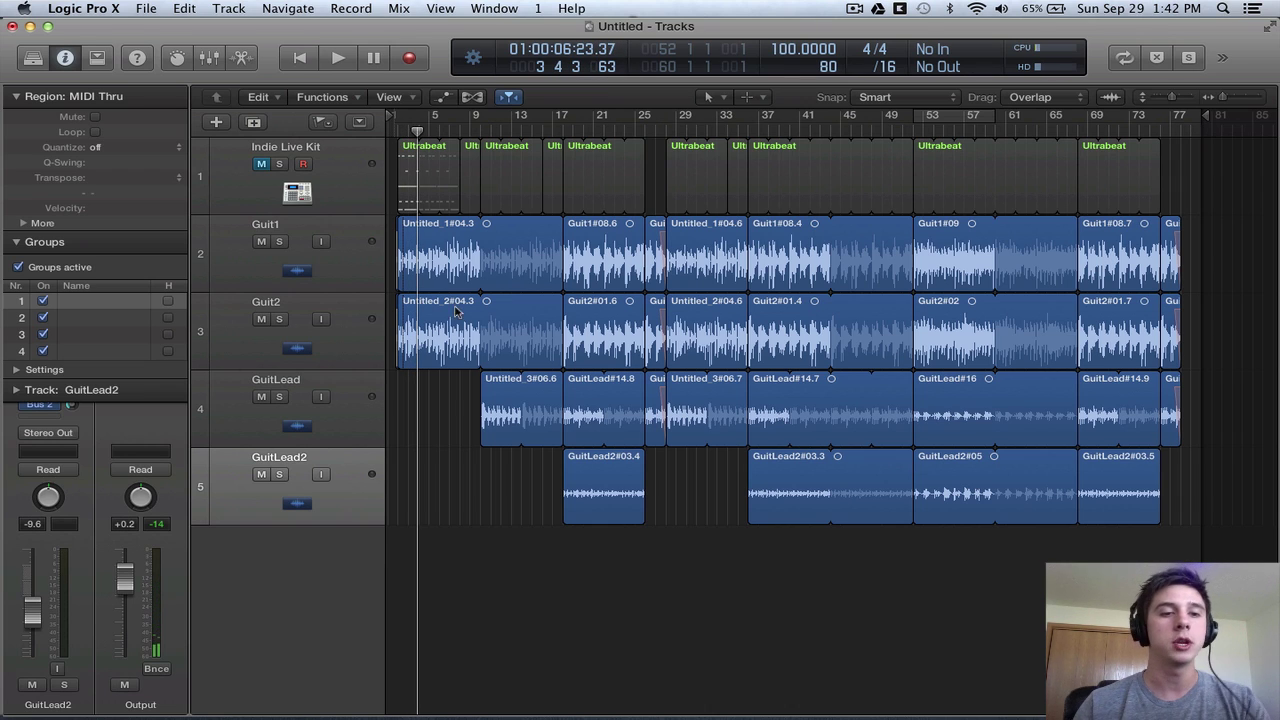
left_click(364, 277)
left_click(354, 347, "shift")
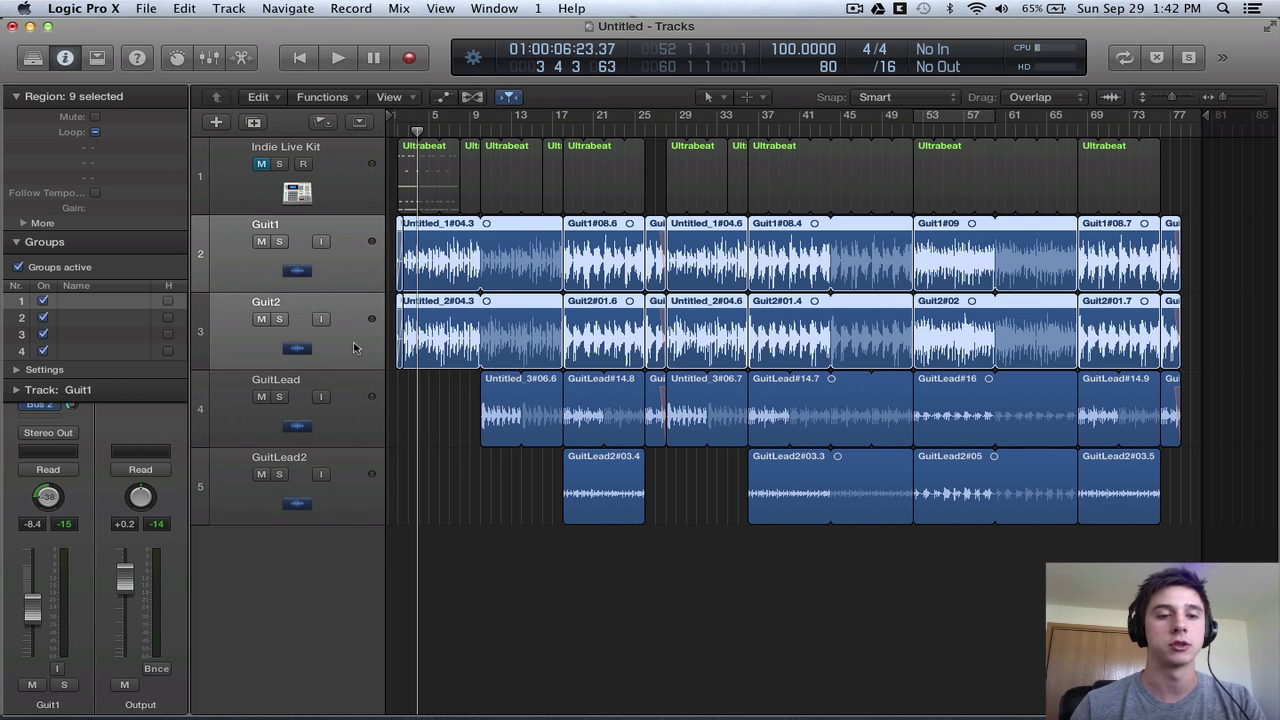
left_click(355, 347, "shift")
left_click(347, 347, "shift")
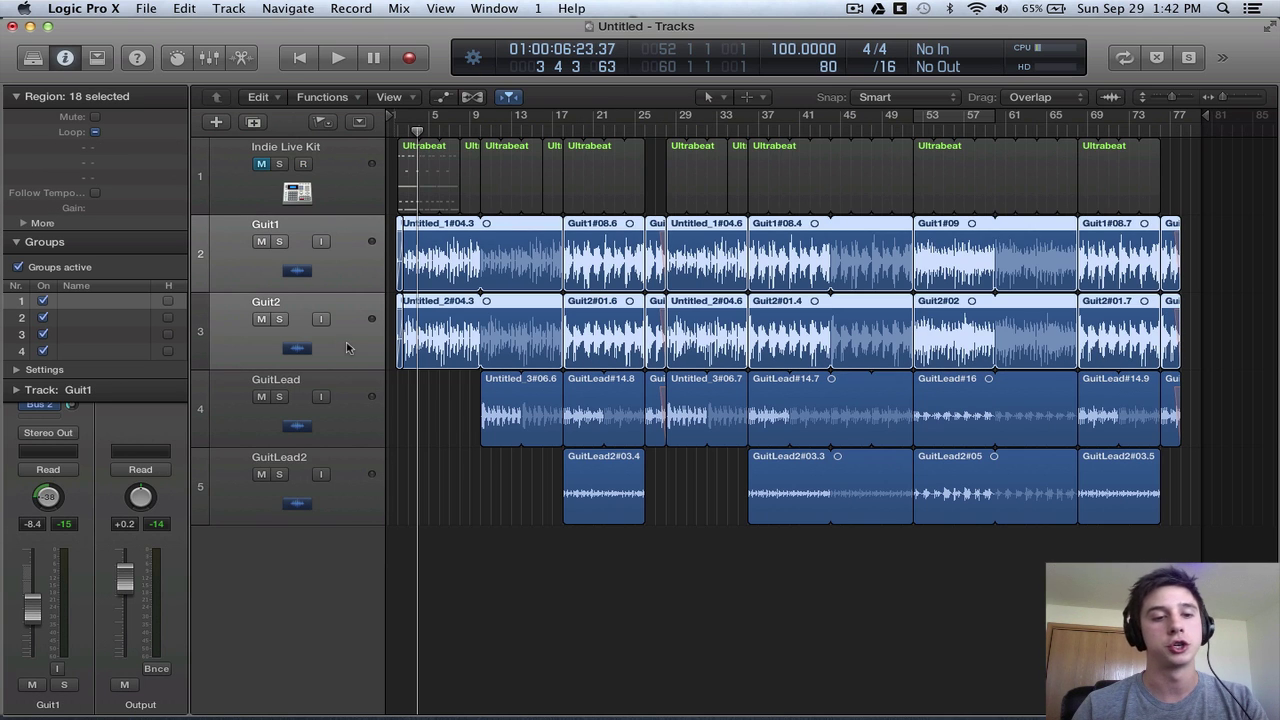
left_click(339, 427, "shift")
left_click(345, 478, "shift")
Step: Create a summing track stack from the four selected guitar tracks
right_click(345, 478)
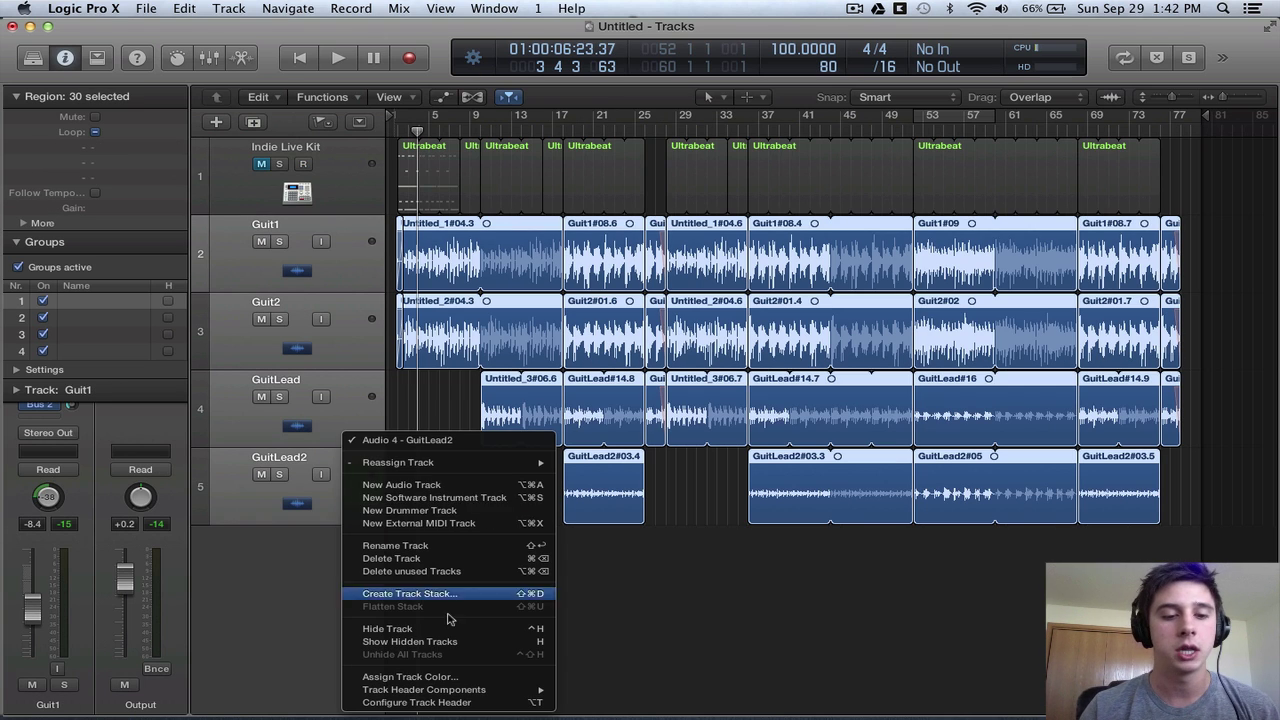
left_click(452, 594)
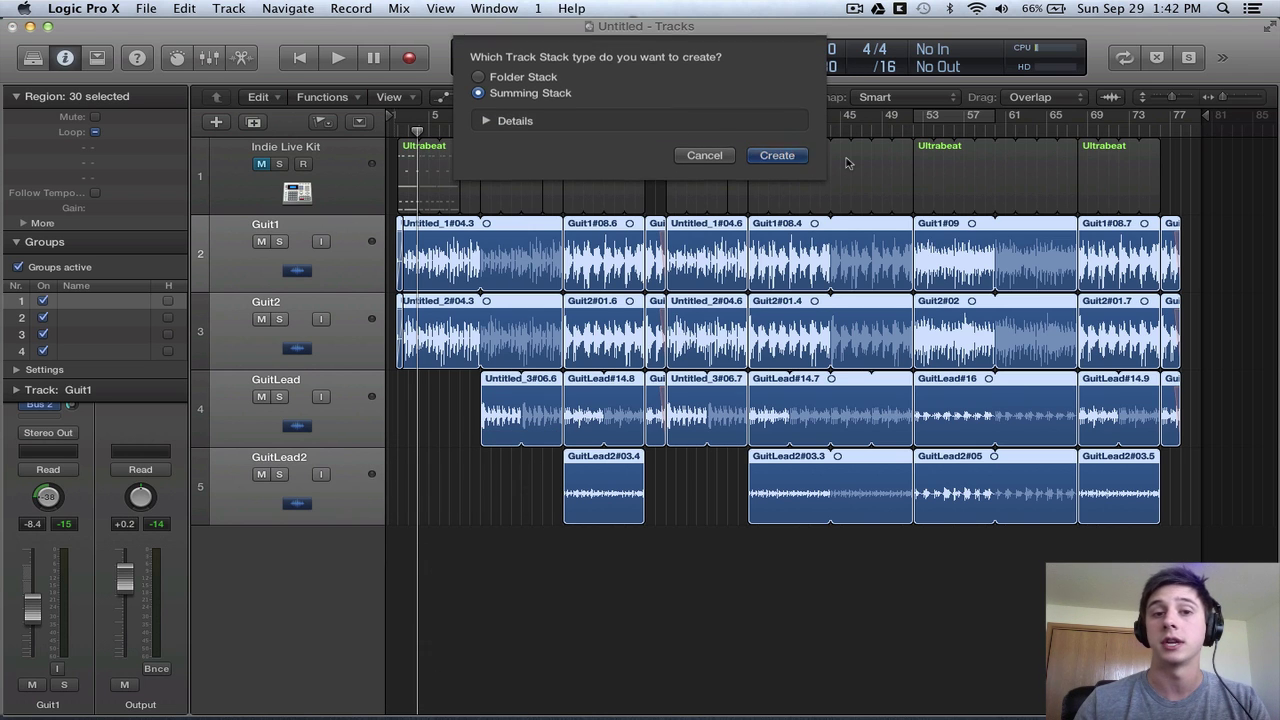
left_click(777, 157)
Step: Rename the stack to 'Guitars' and show the Mixer
double_click(289, 246)
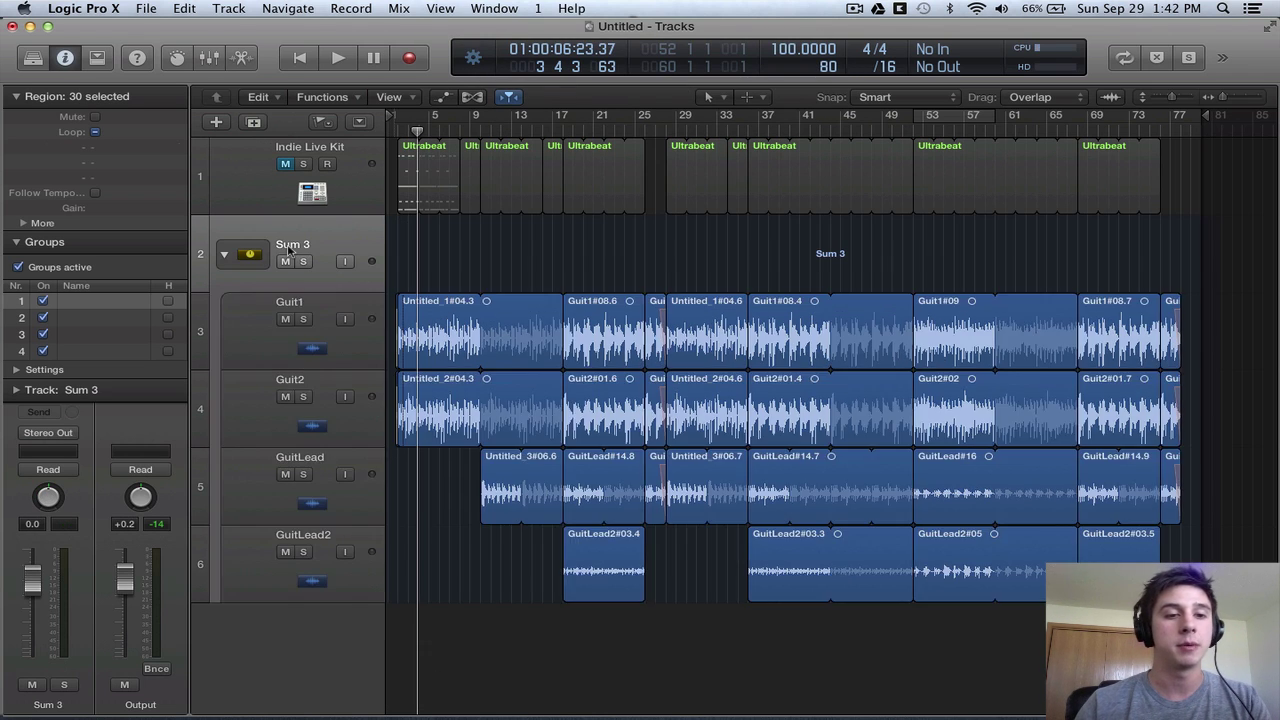
type("Guitars")
key("Return")
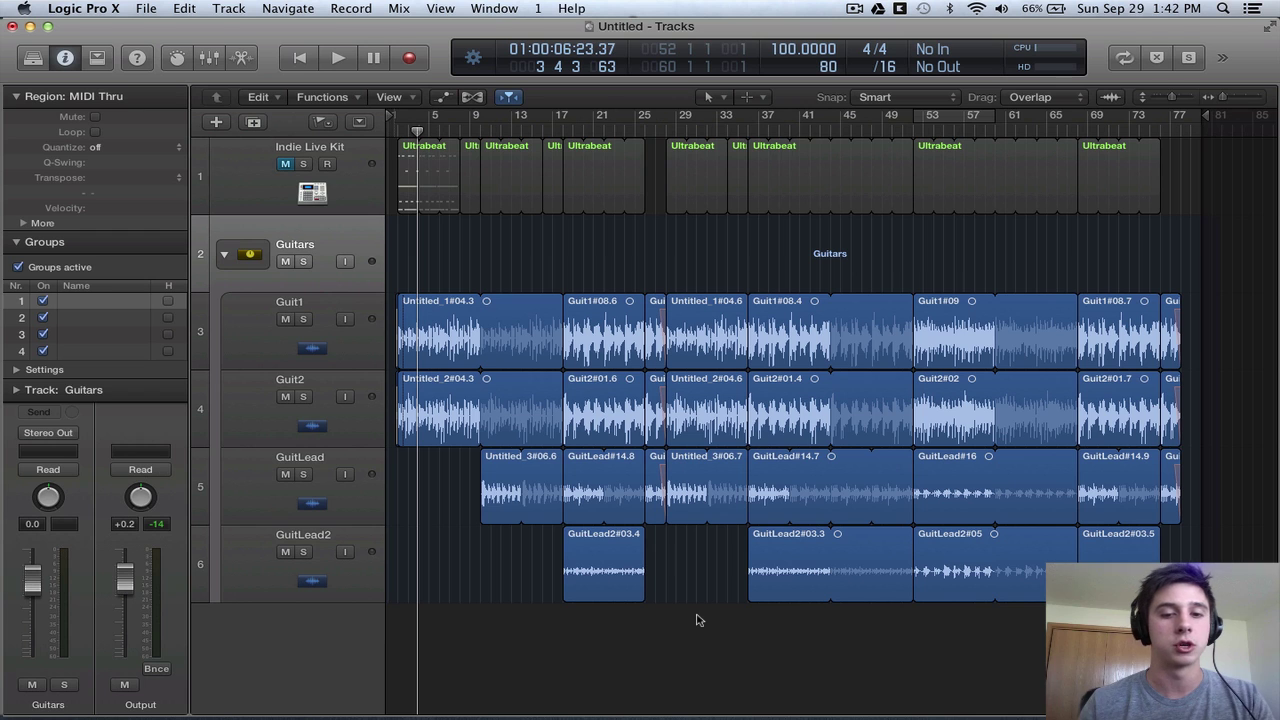
key("x")
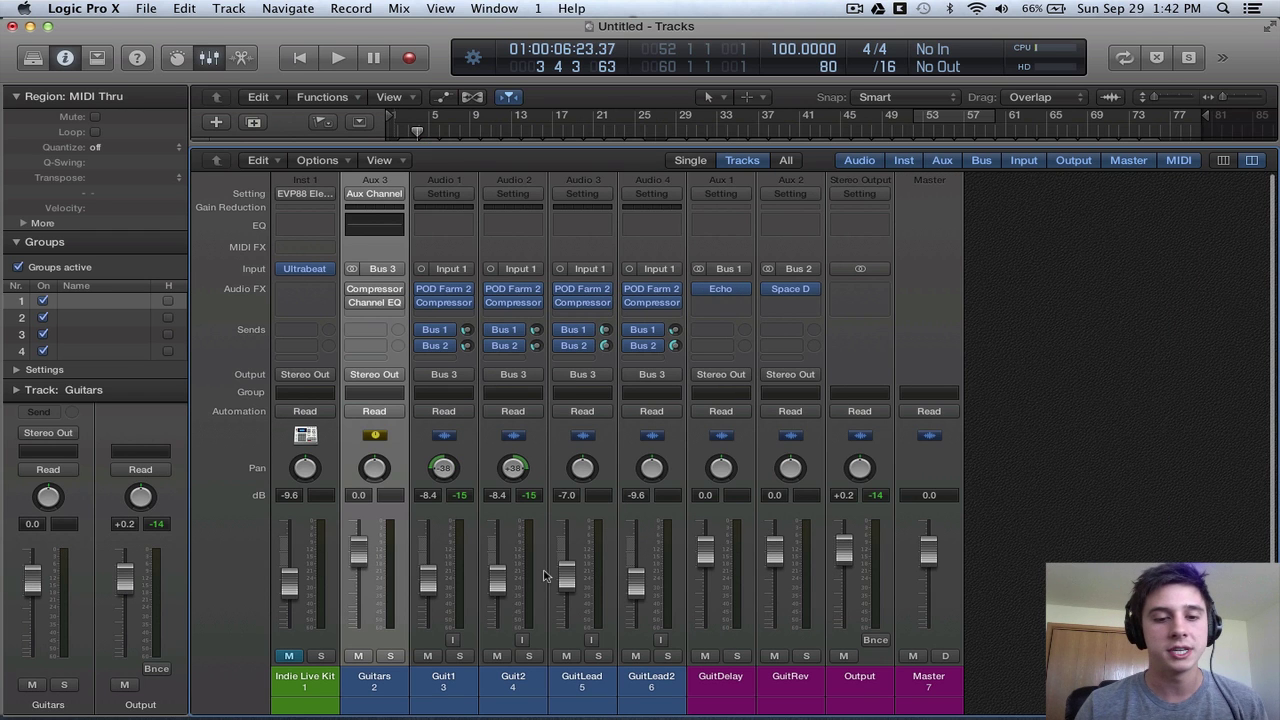
left_click(455, 698)
left_click(655, 686, "shift")
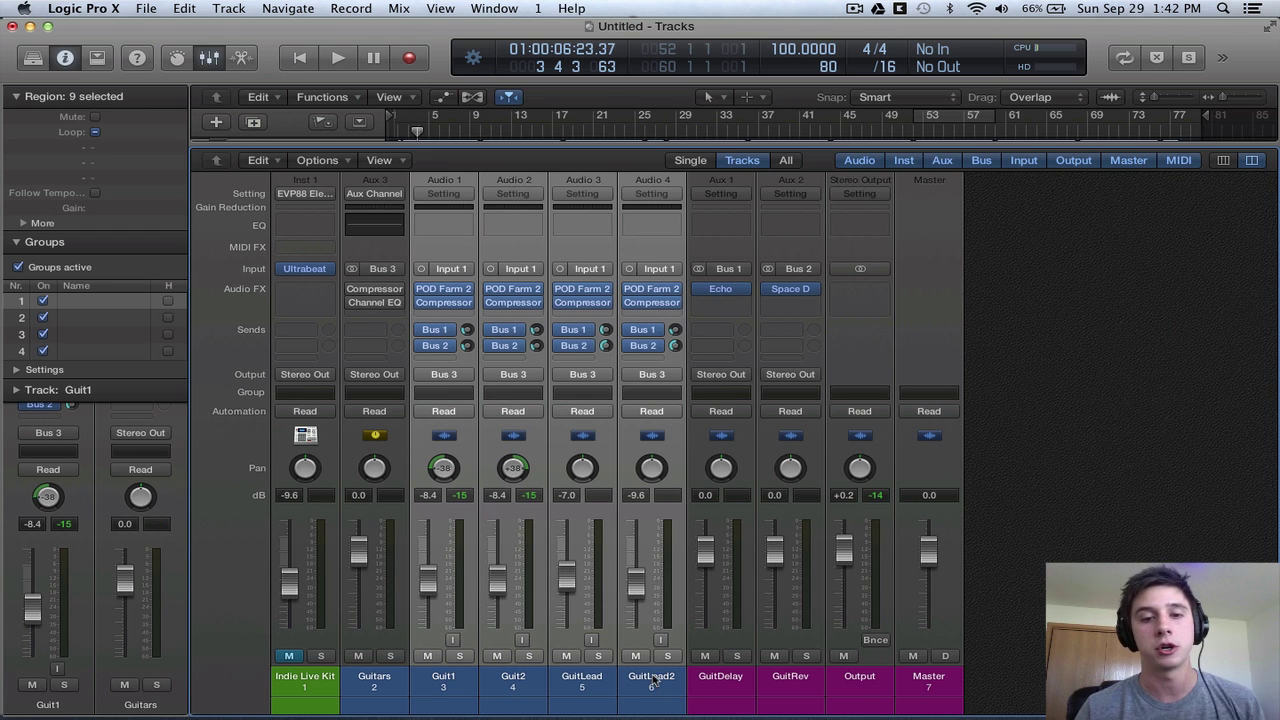
left_click(388, 688)
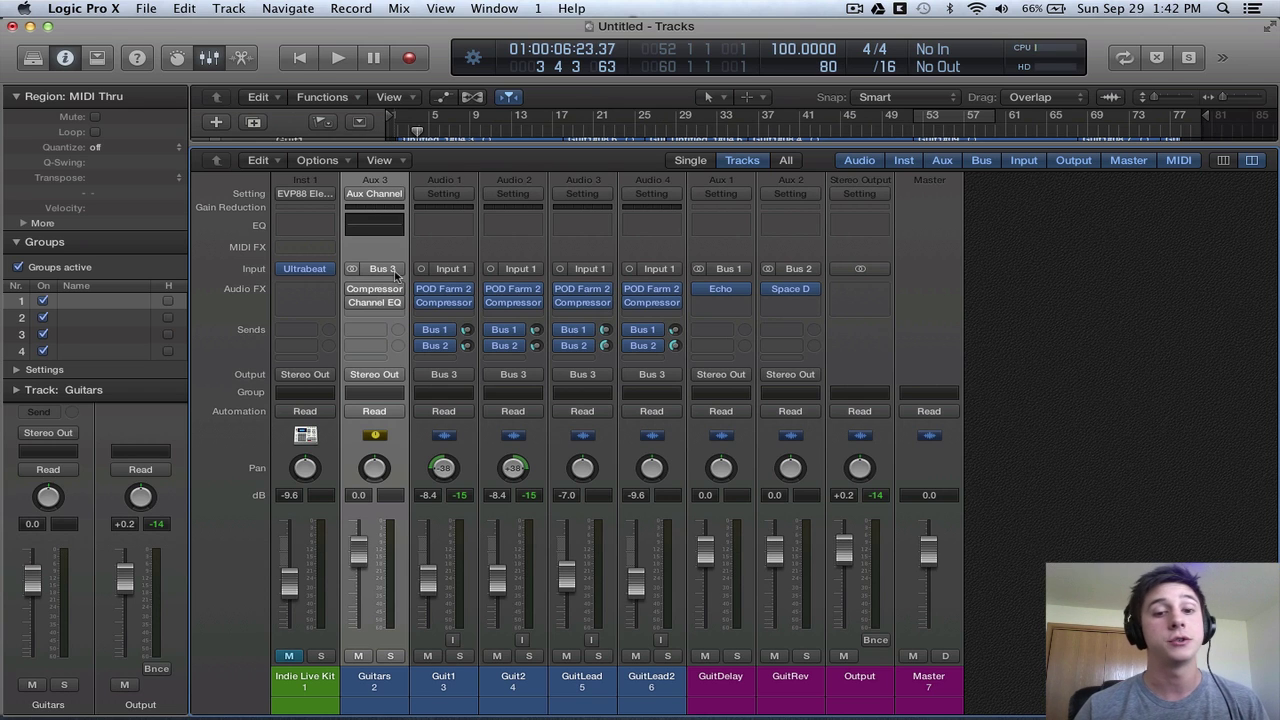
left_click(437, 688)
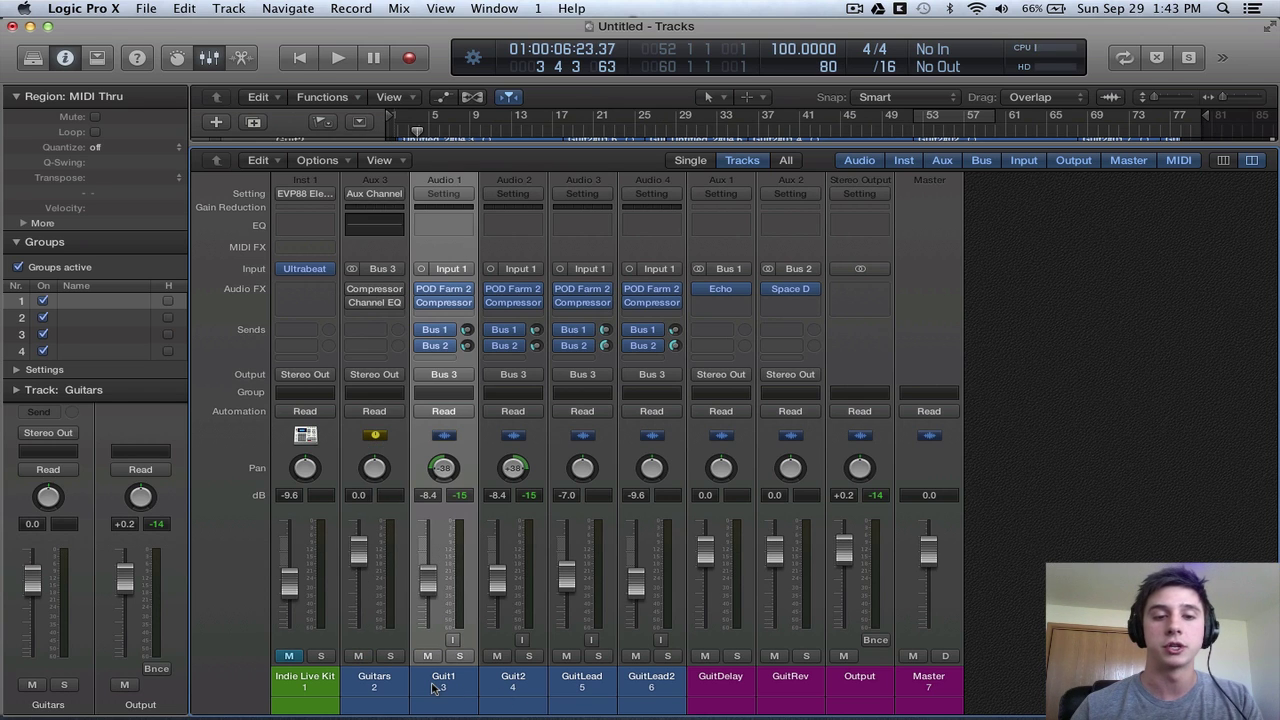
left_click(665, 690, "shift")
mouse_move(566, 350)
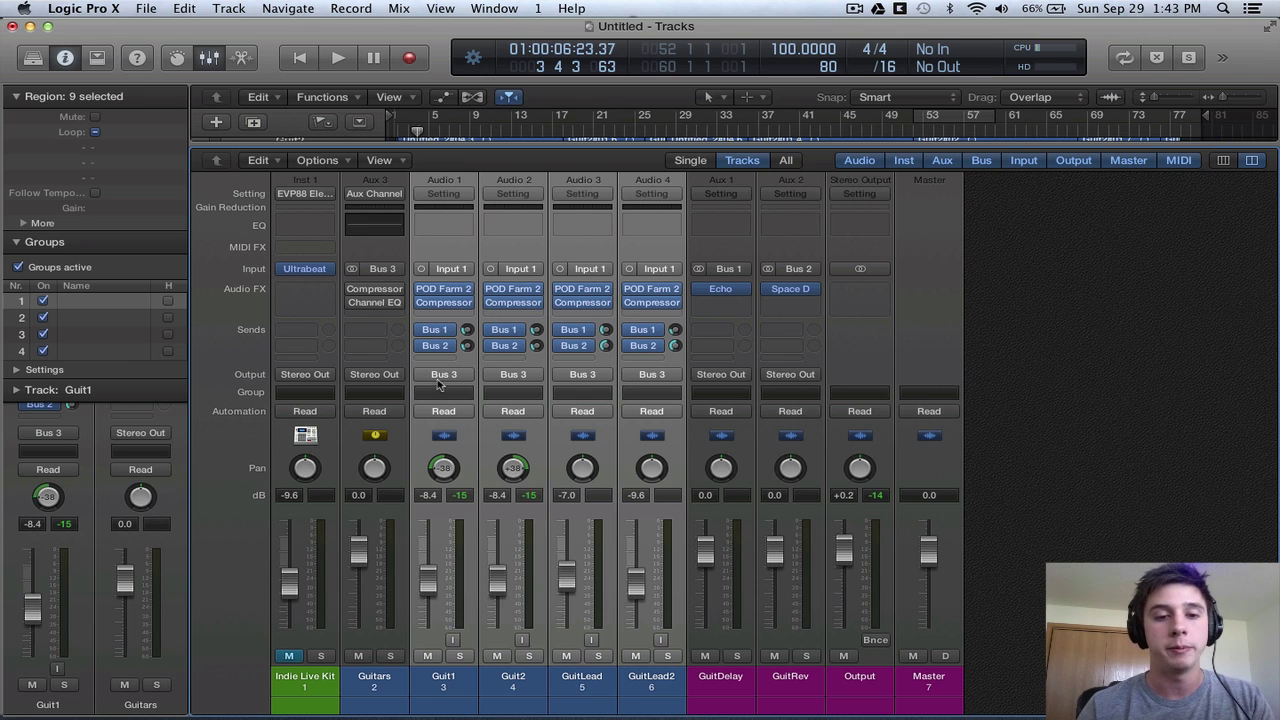
Step: Add a Bus 4 send on the guitar channels and set its level to about +0.2
left_click(440, 346)
mouse_move(458, 428)
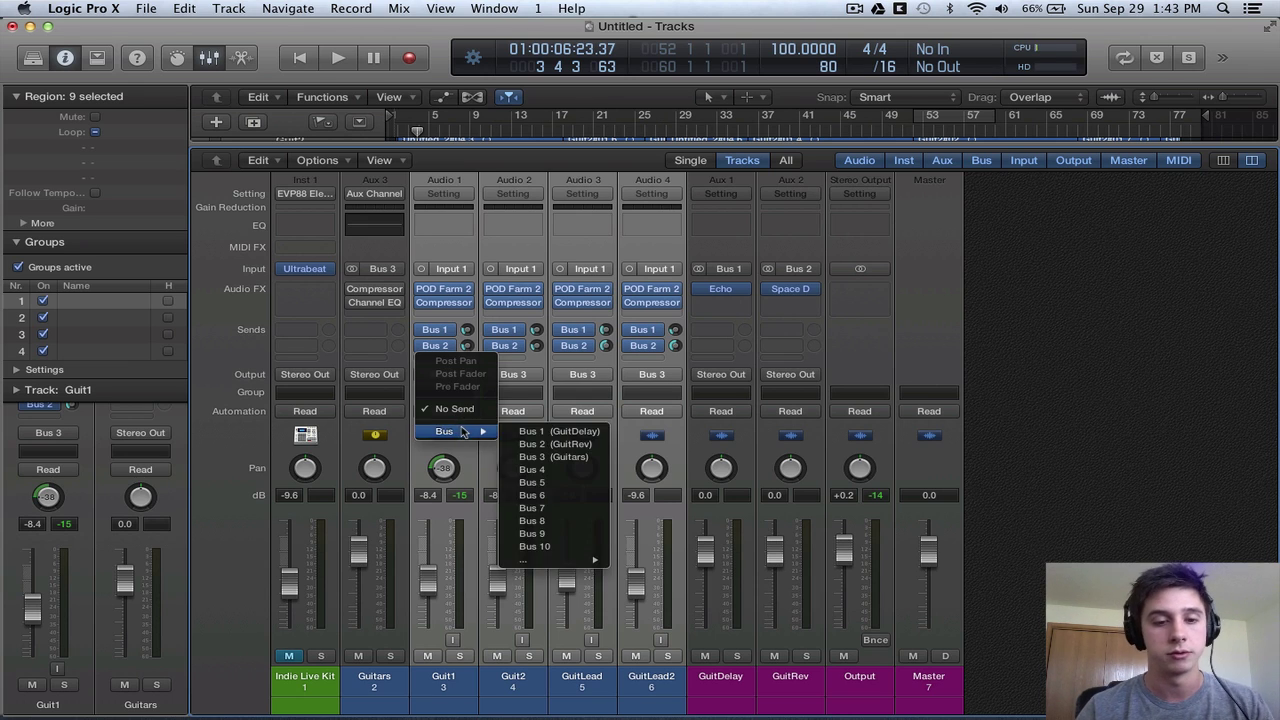
left_click(552, 473)
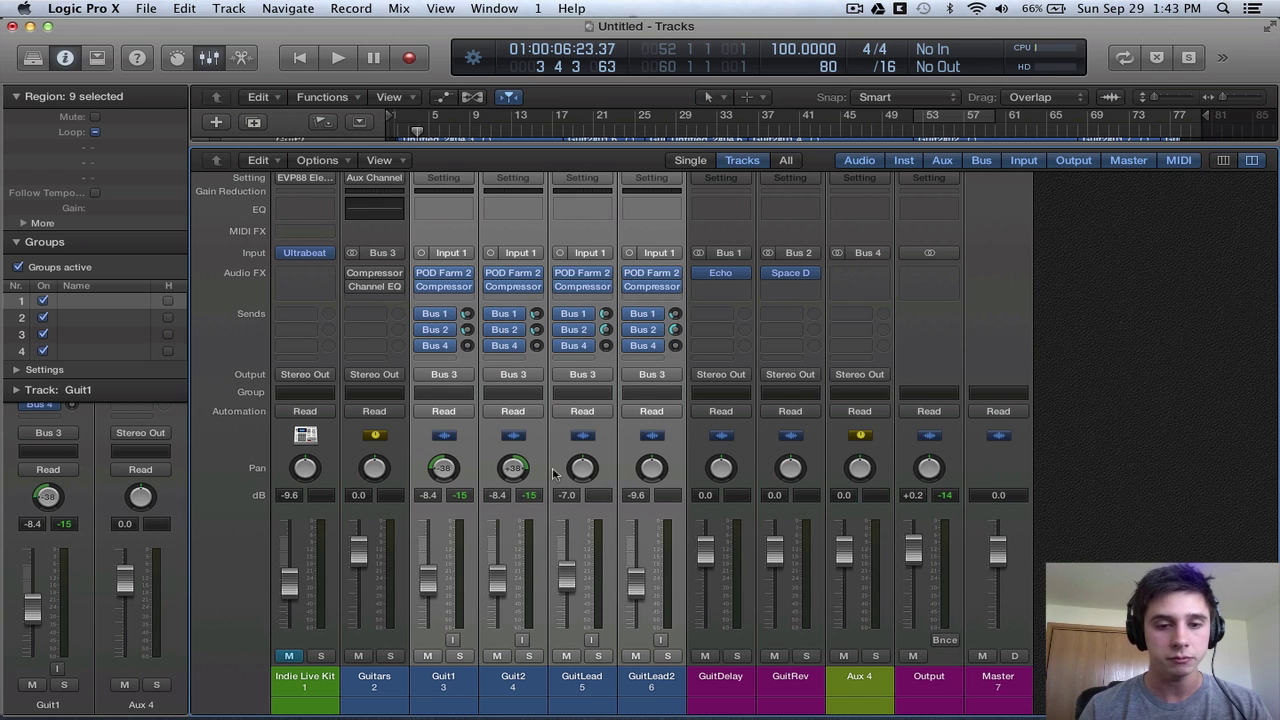
left_click_drag(536, 346, 536, 332)
left_click_drag(515, 213, 512, 201)
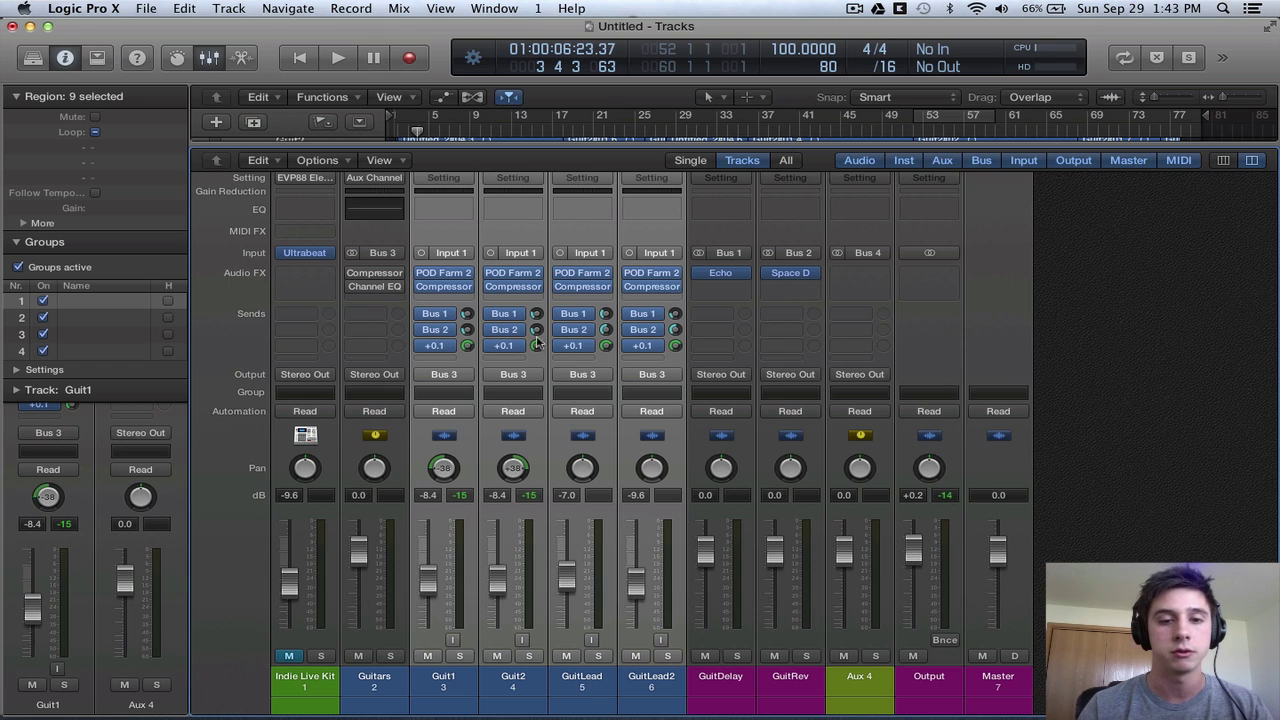
left_click_drag(537, 348, 537, 351)
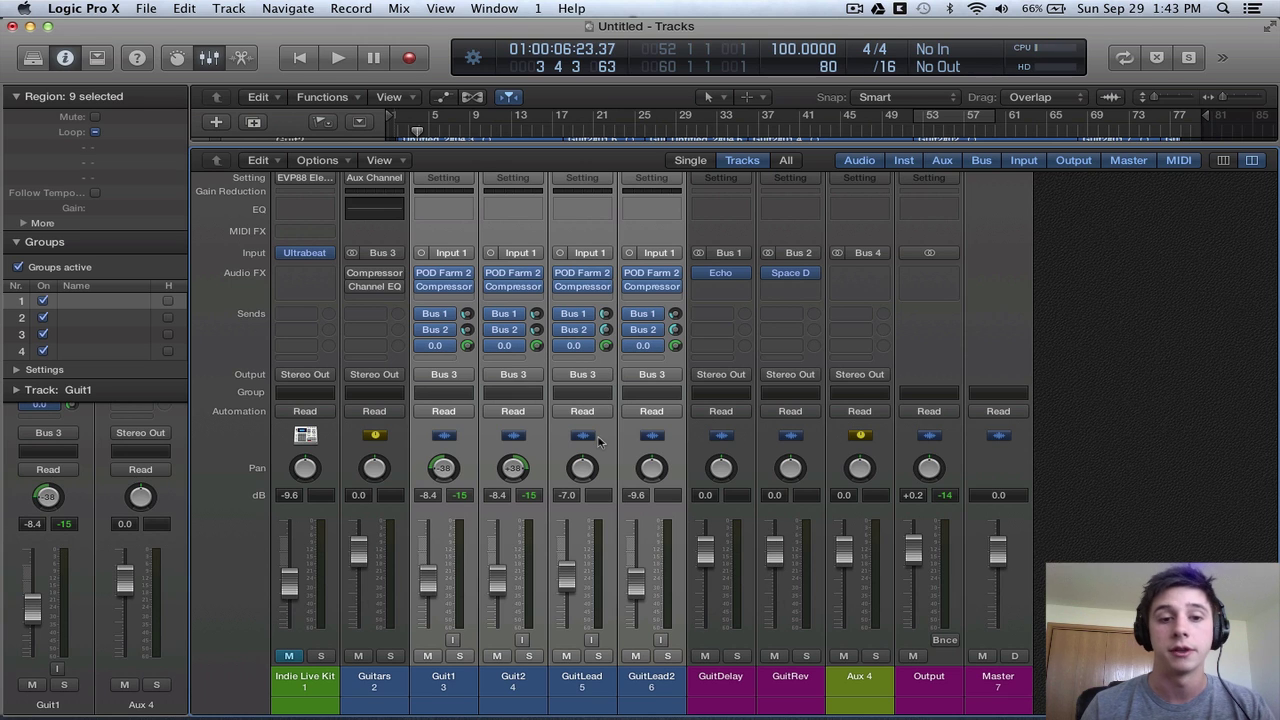
Step: Switch the guitars' Bus 4 sends to Pre Fader
left_click(448, 345)
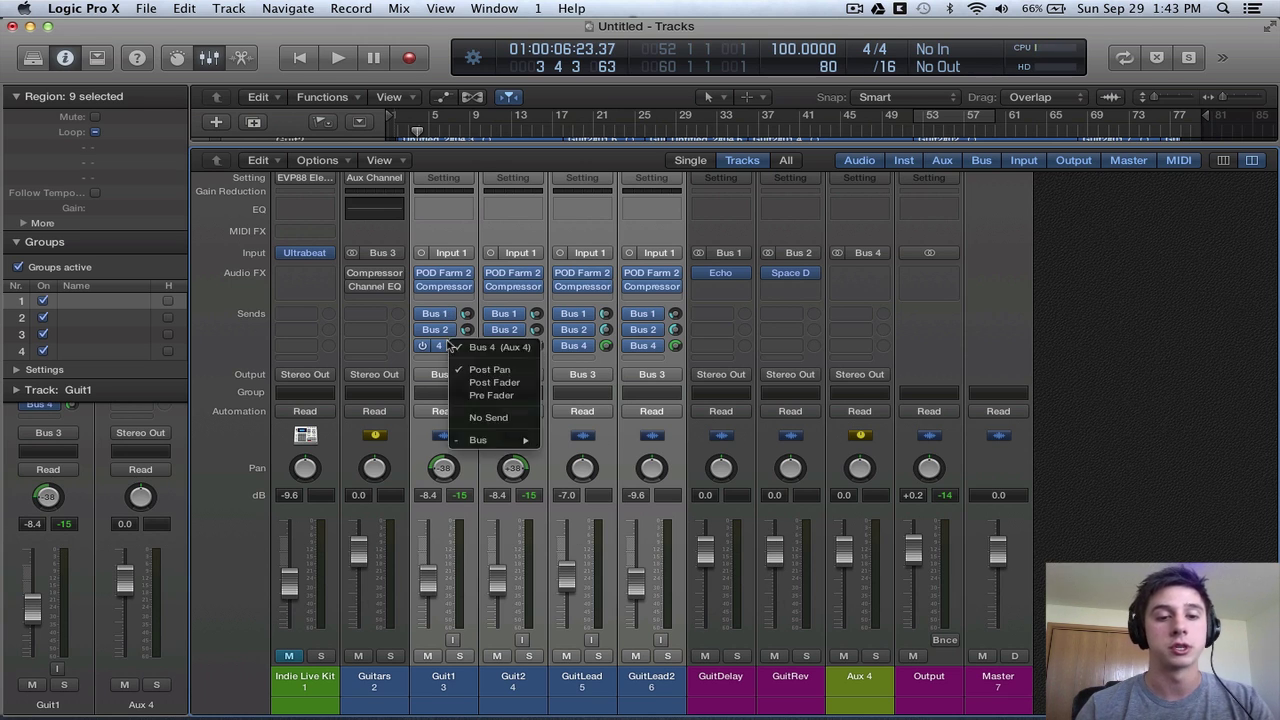
left_click(494, 397)
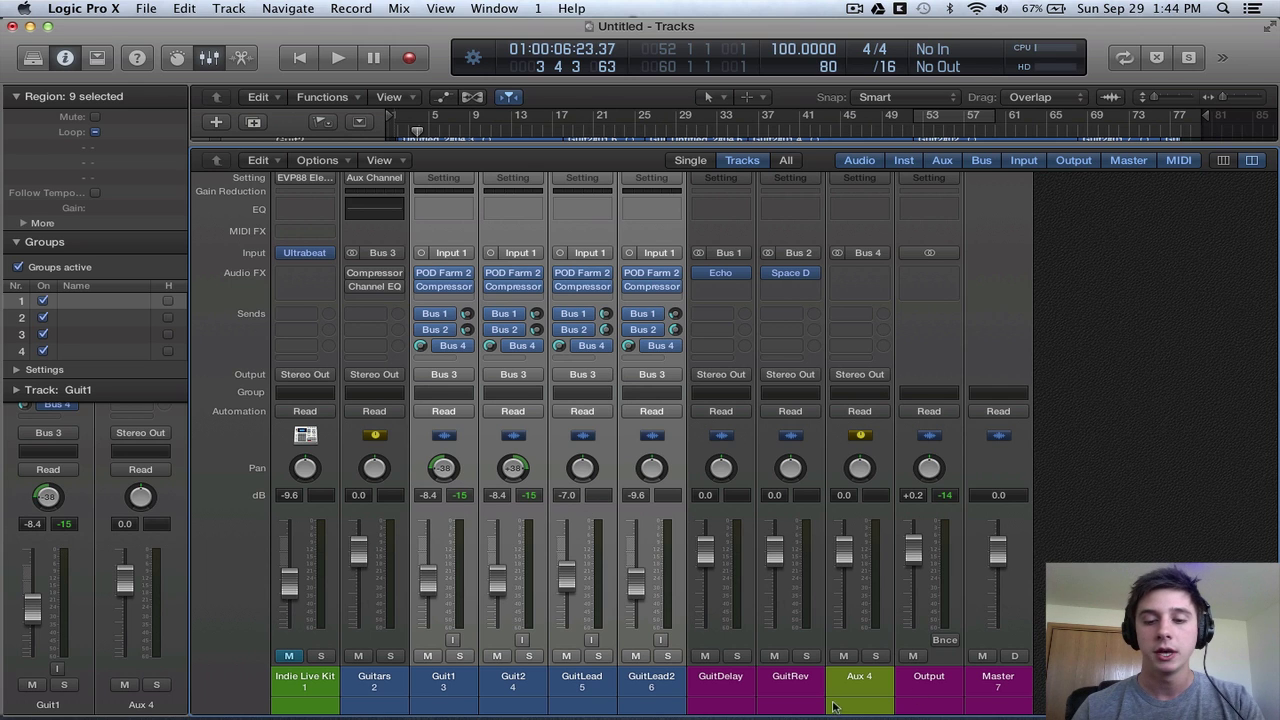
Step: Rename the Aux 4 channel to 'GuitComp' and briefly play the mix to check routing
left_click(859, 679)
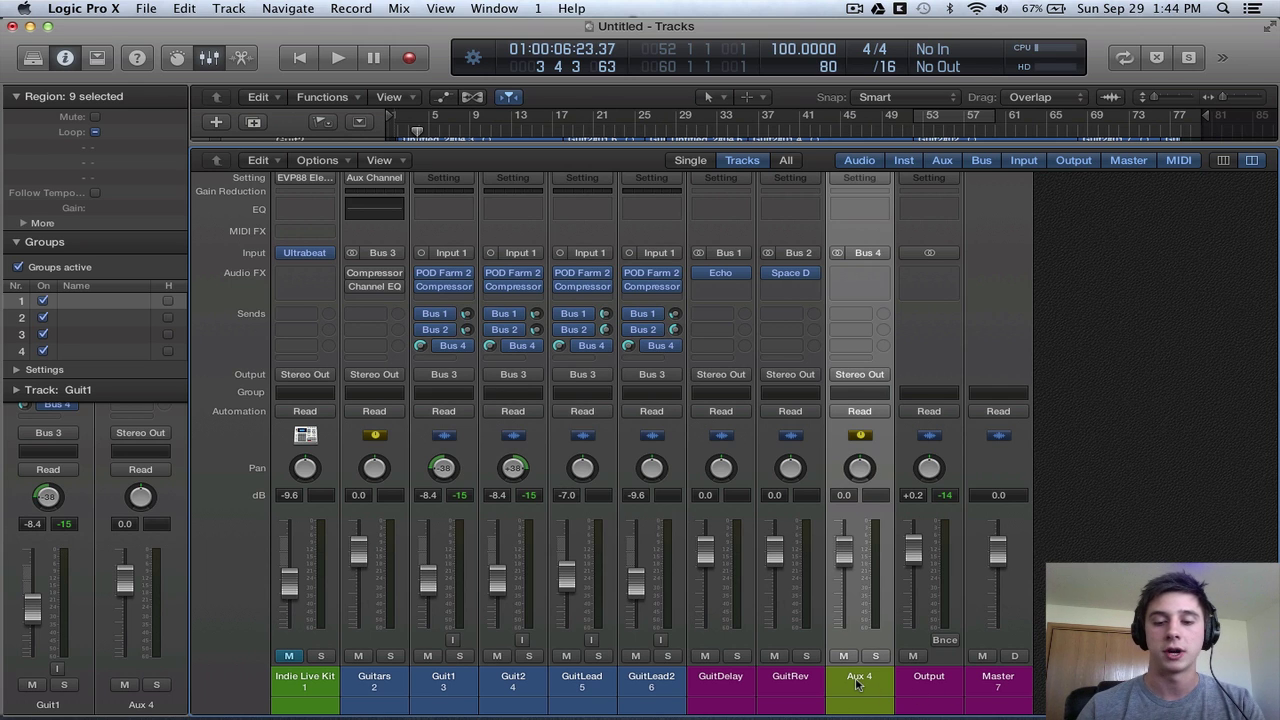
double_click(857, 679)
type("GuitCompr")
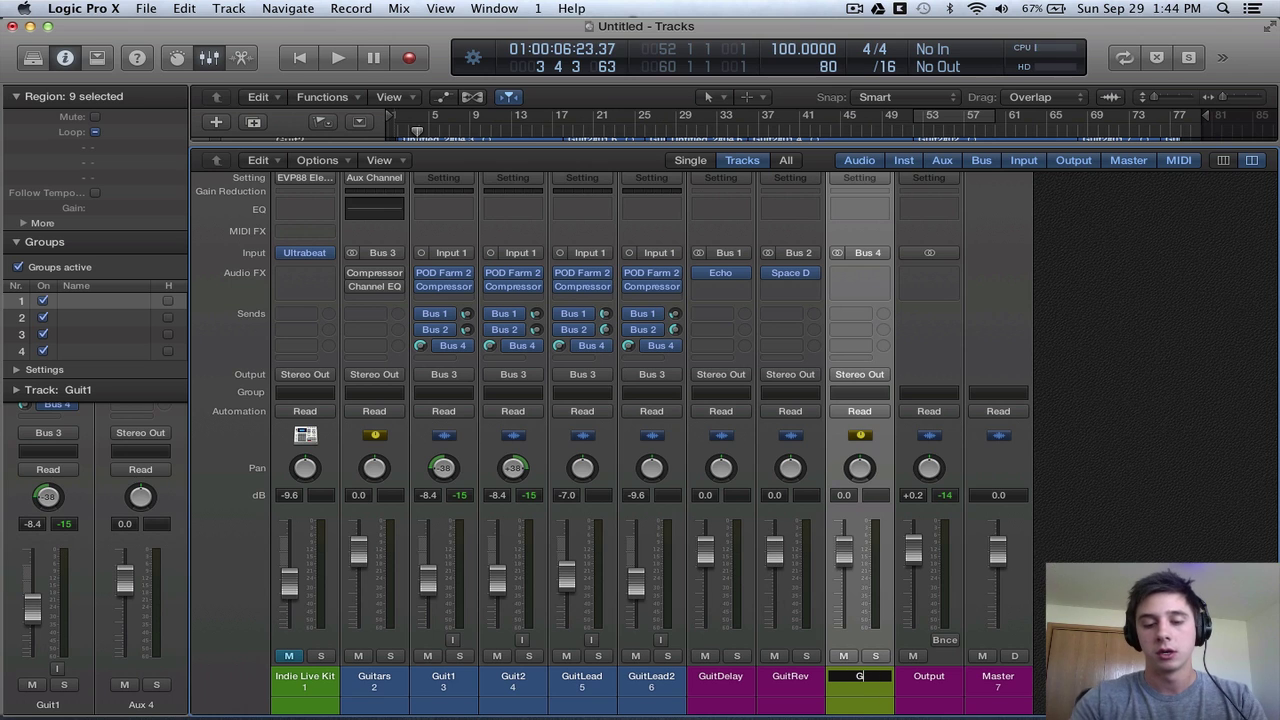
key("BackSpace")
key("Return")
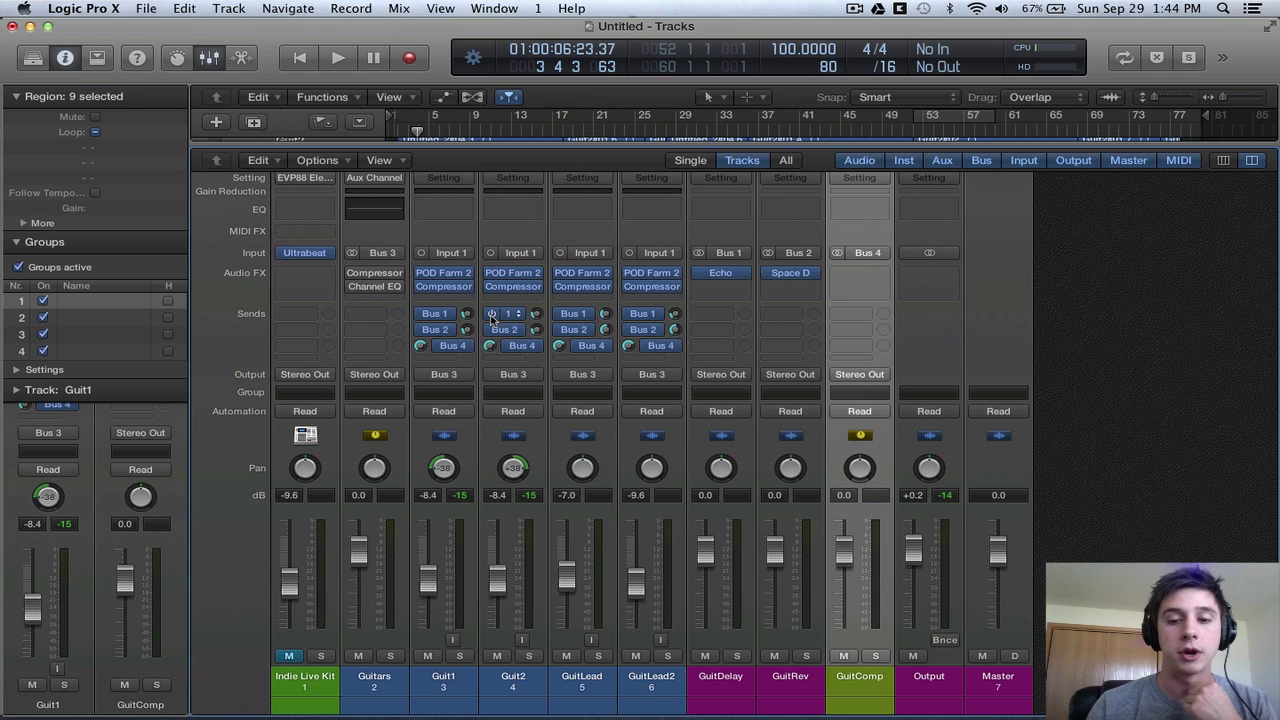
key("space")
key("space")
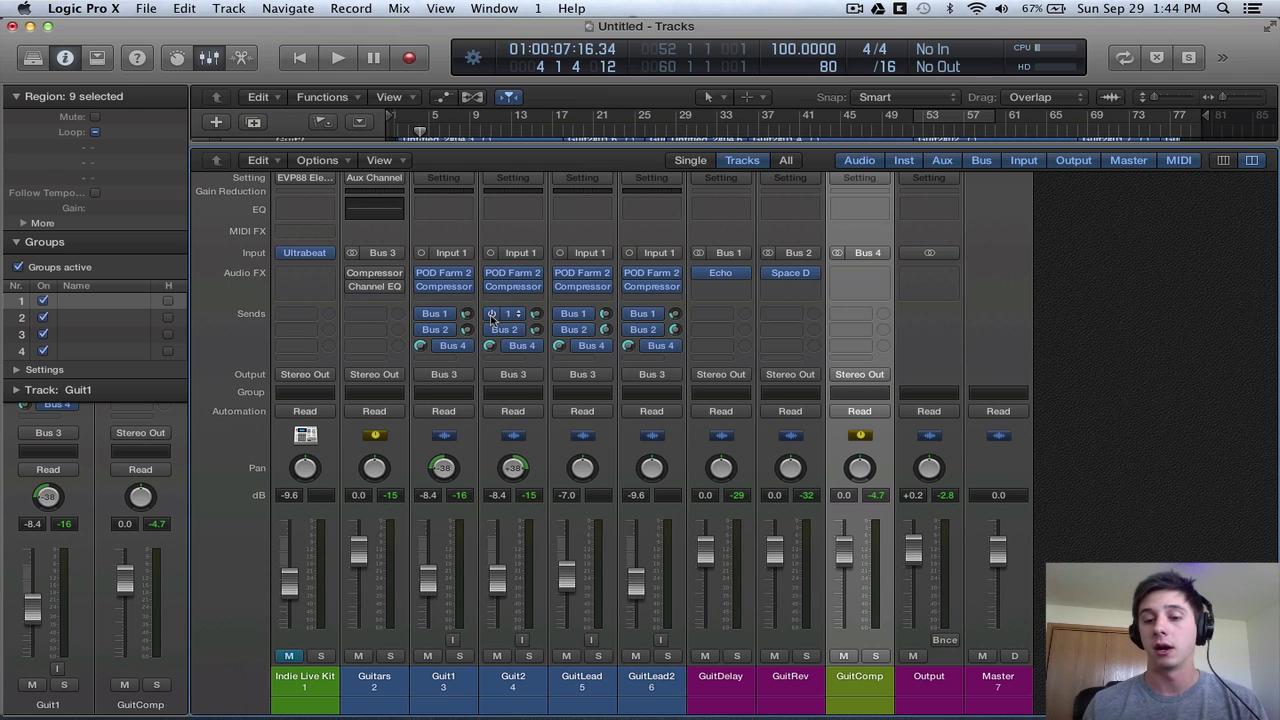
Step: Lower the Guitars stack fader to -6.6 dB
left_click(377, 702)
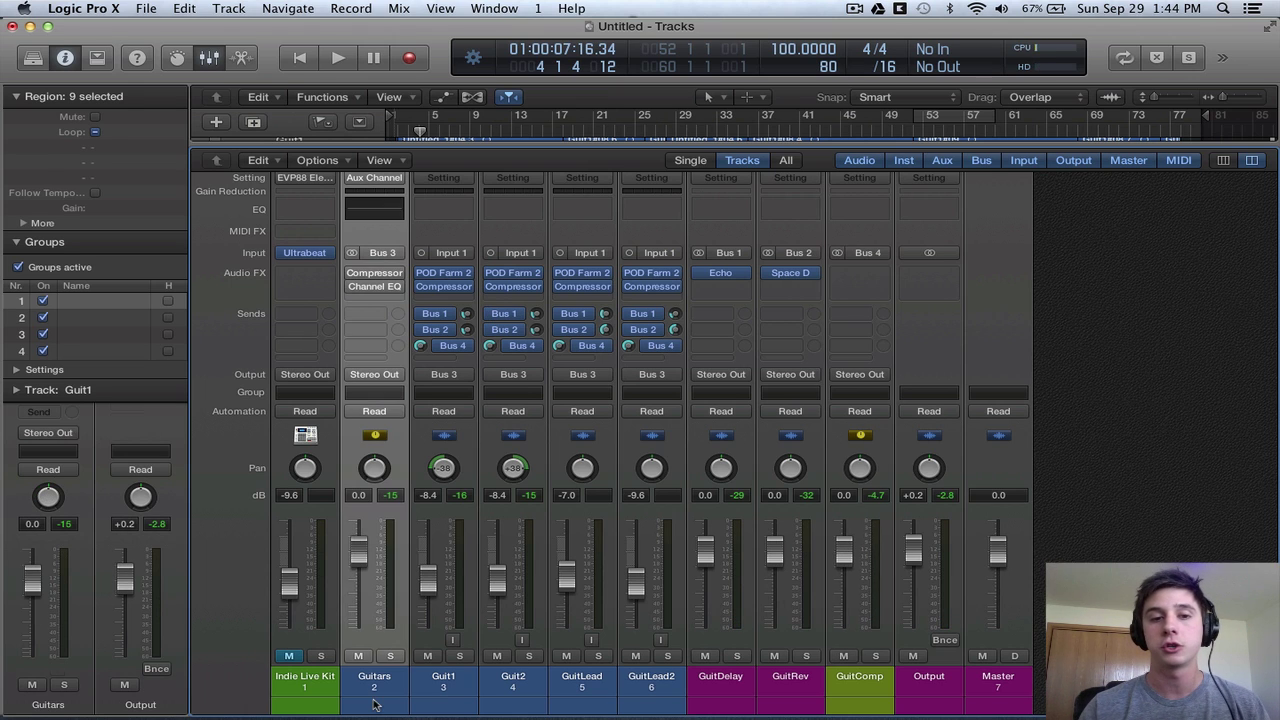
left_click(862, 680)
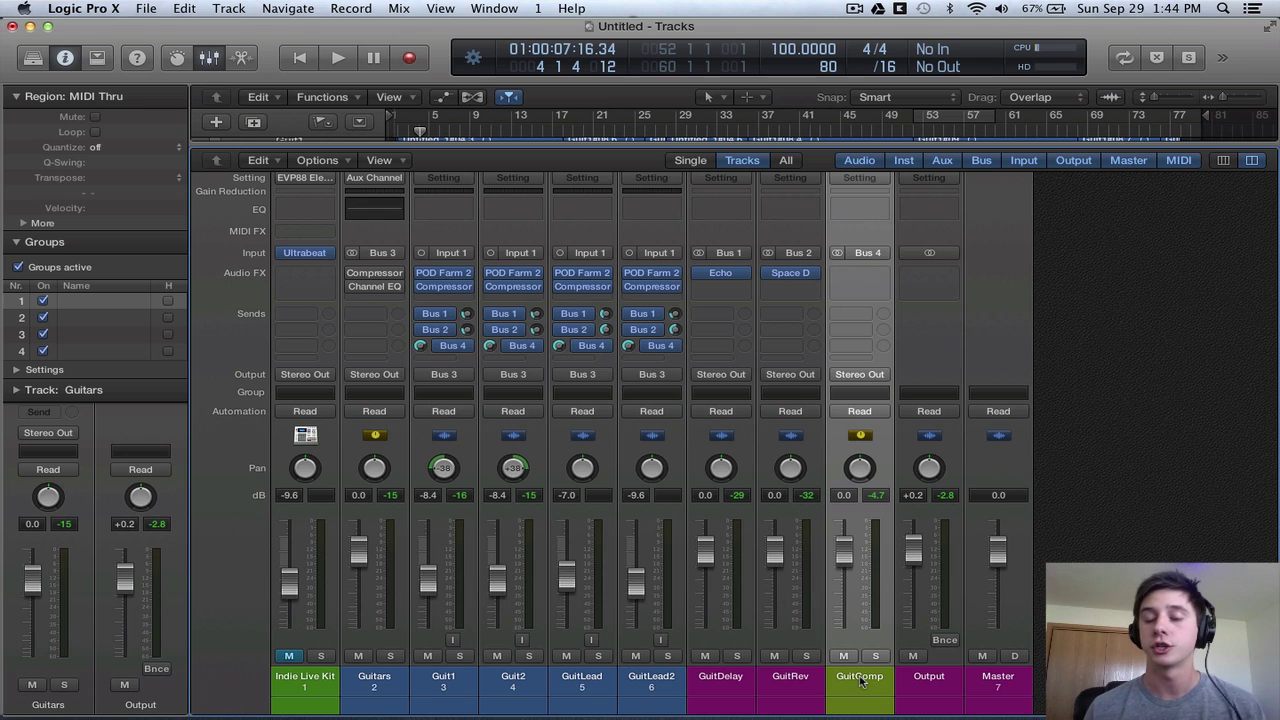
left_click(383, 698)
left_click_drag(366, 548, 366, 592)
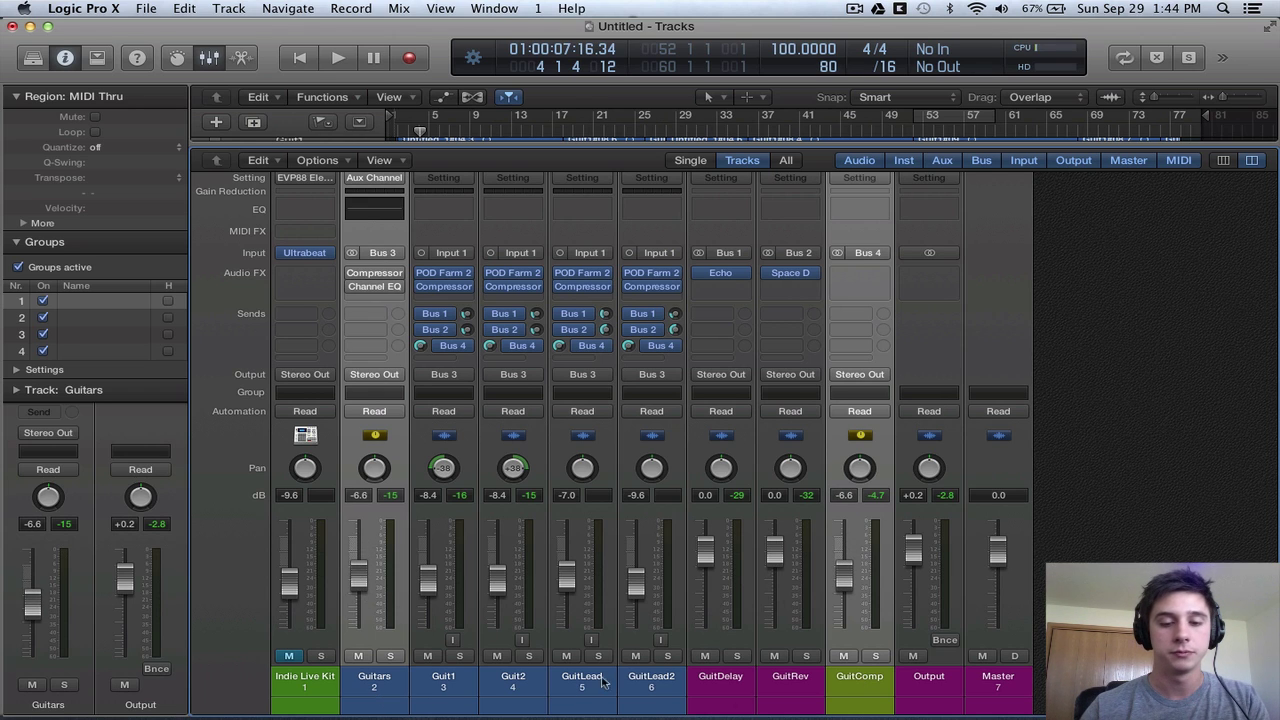
Step: Audition the parallel blend and set the GuitComp fader to -6.6 dB
left_click(867, 668)
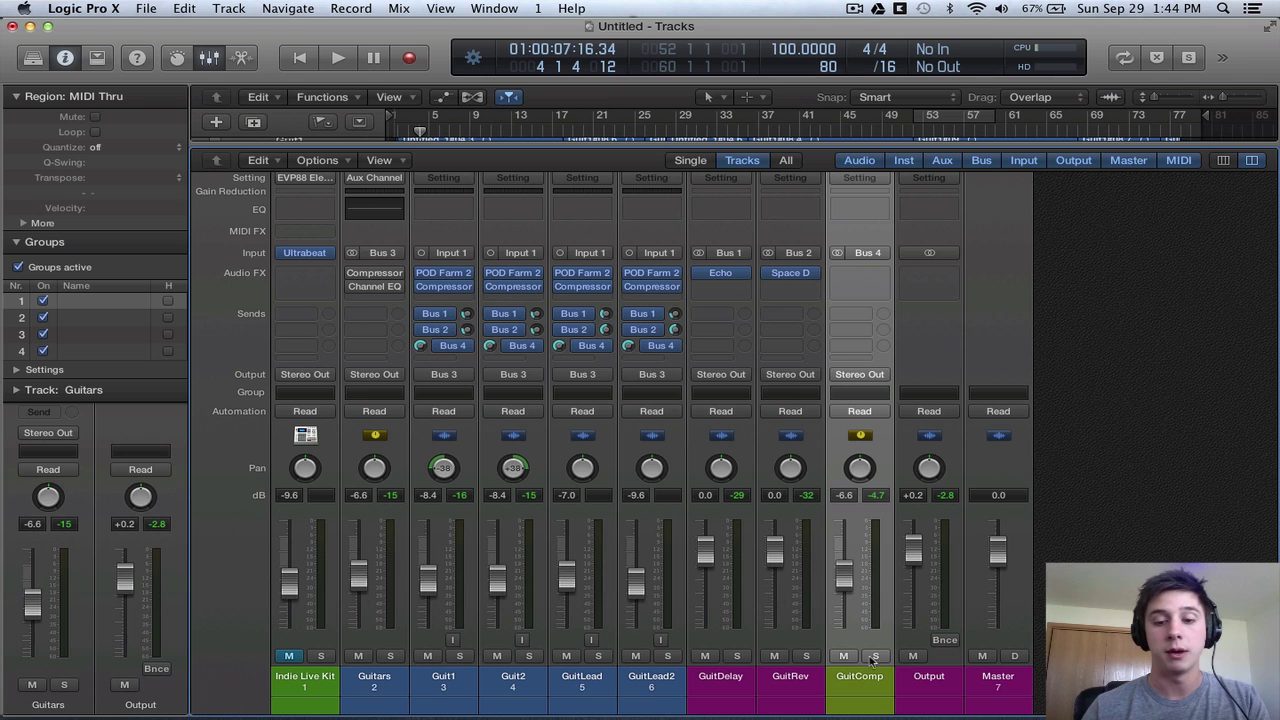
key("space")
left_click_drag(845, 577, 854, 662)
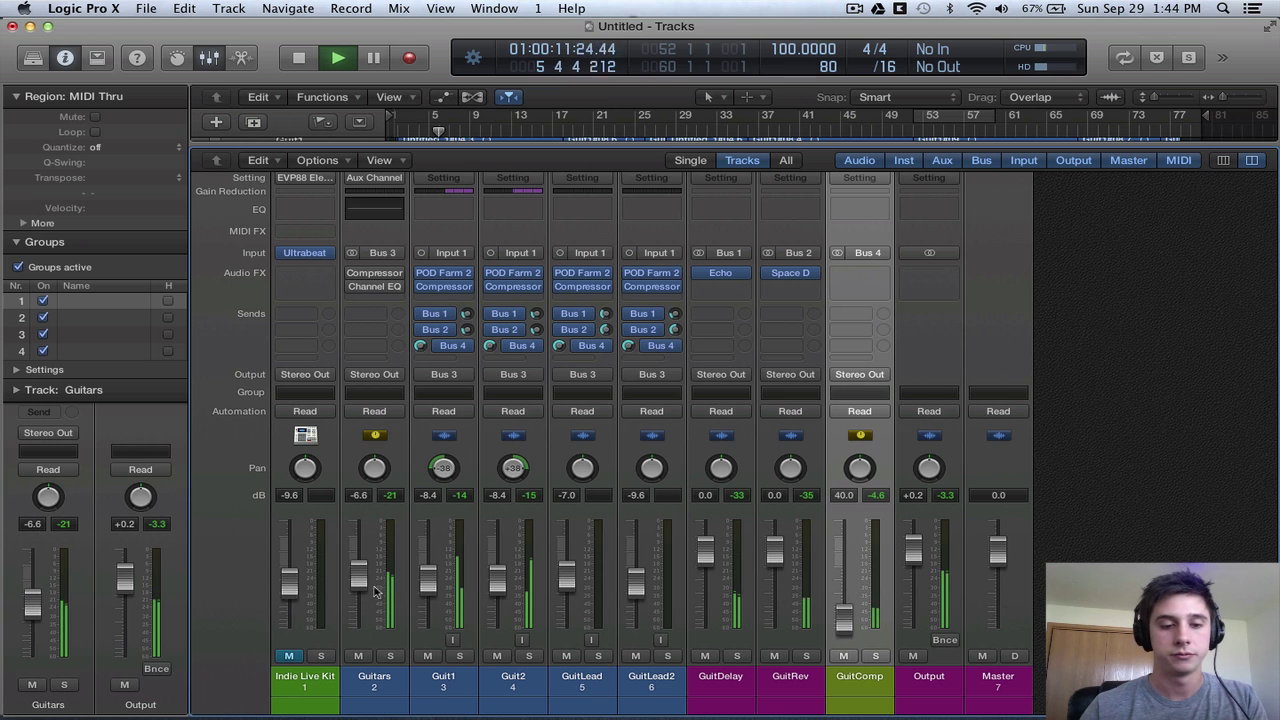
key("space")
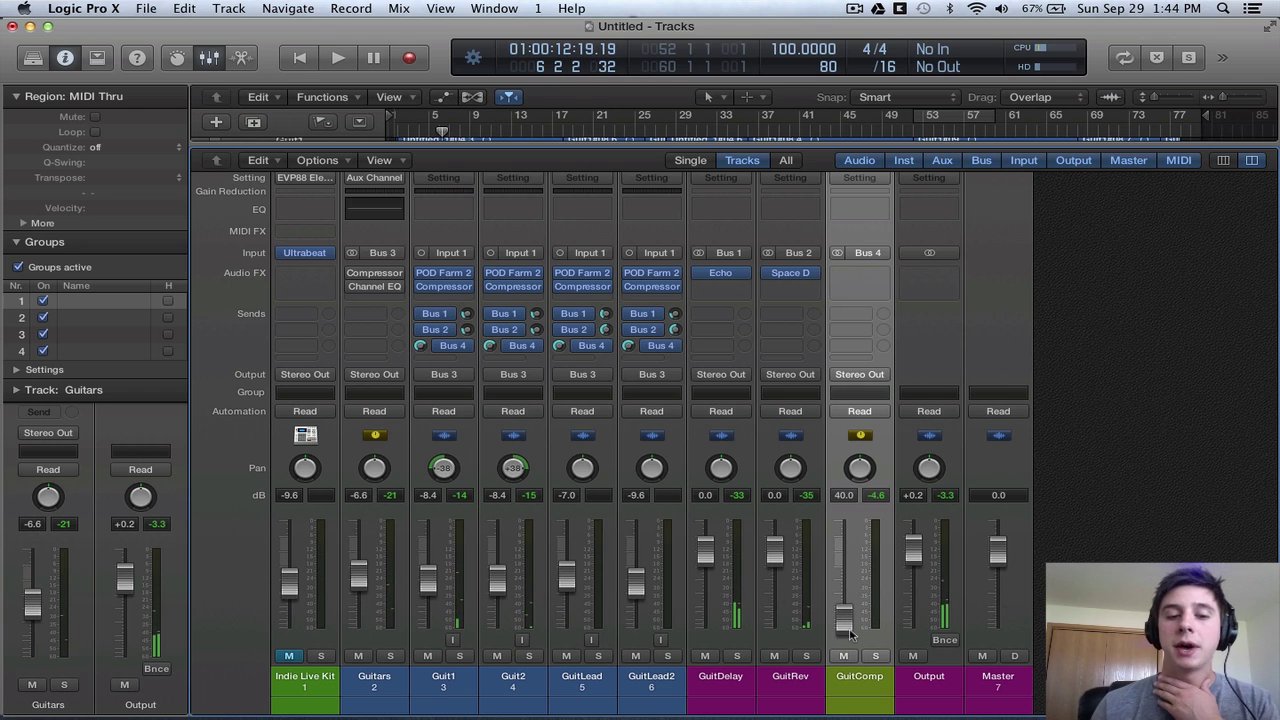
left_click(360, 686)
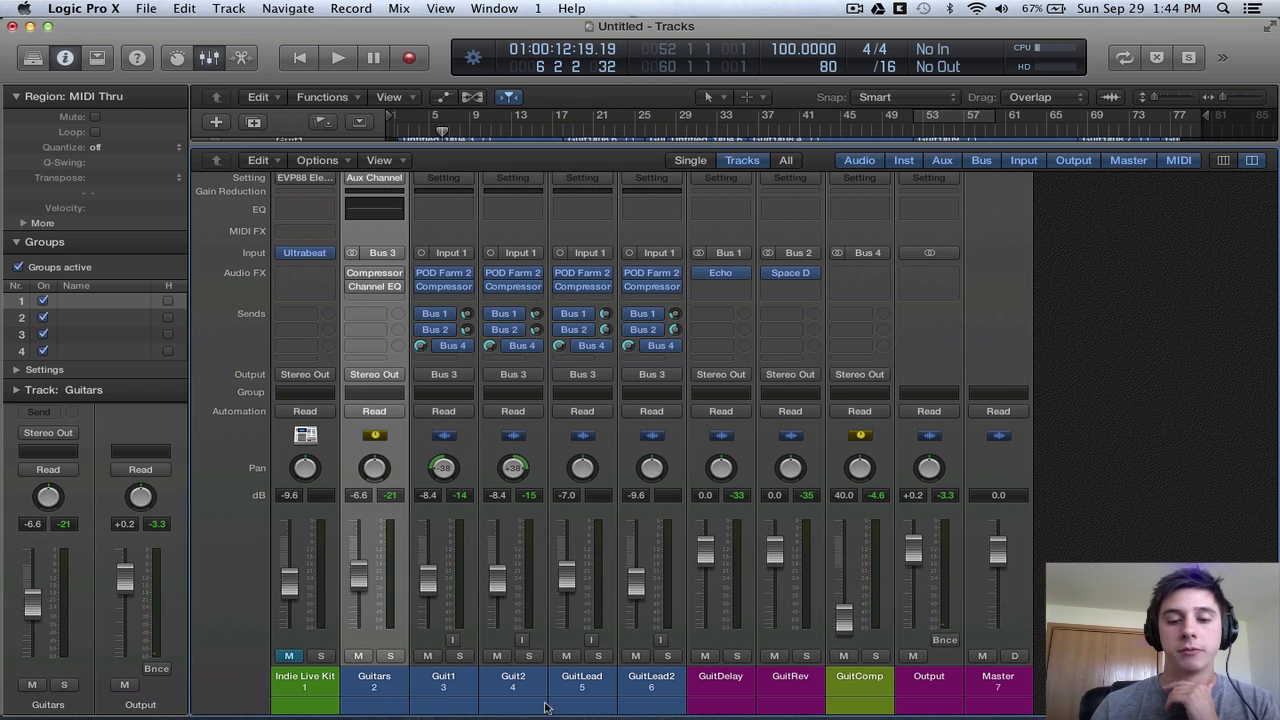
left_click(851, 707)
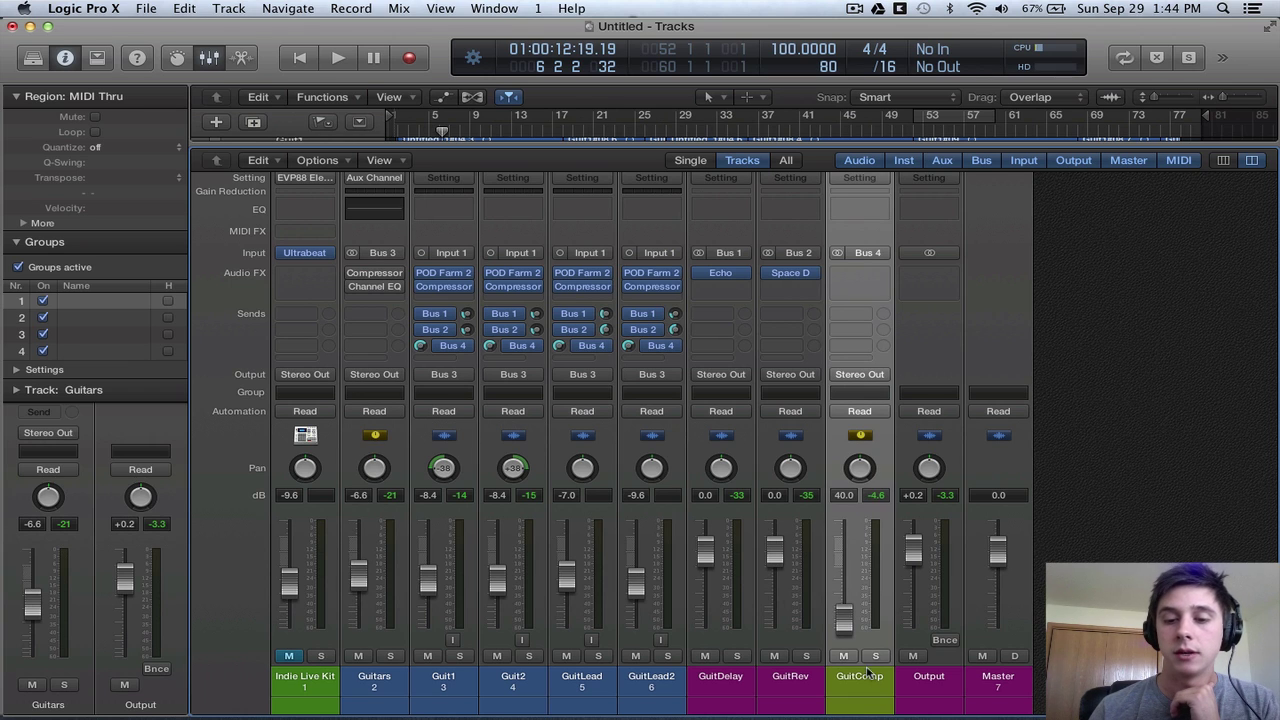
left_click_drag(845, 622, 845, 572)
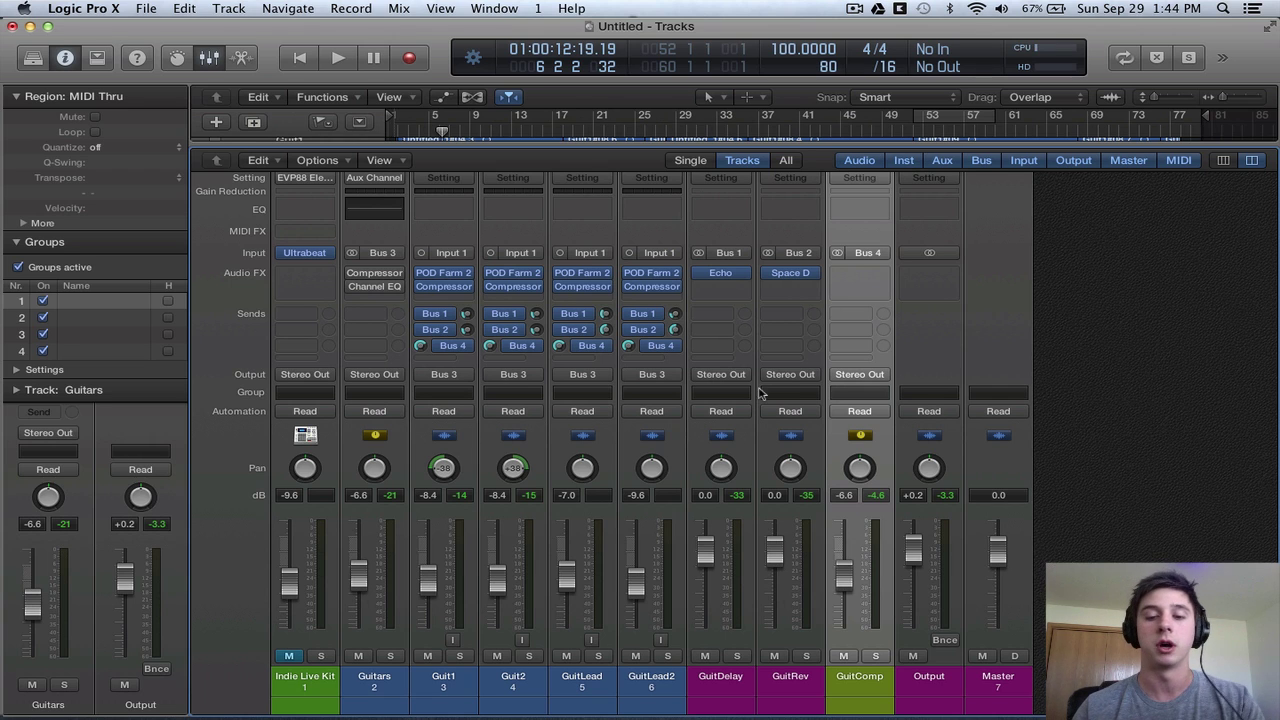
Step: Insert a stereo Compressor on the GuitComp channel
left_click(880, 279)
mouse_move(910, 313)
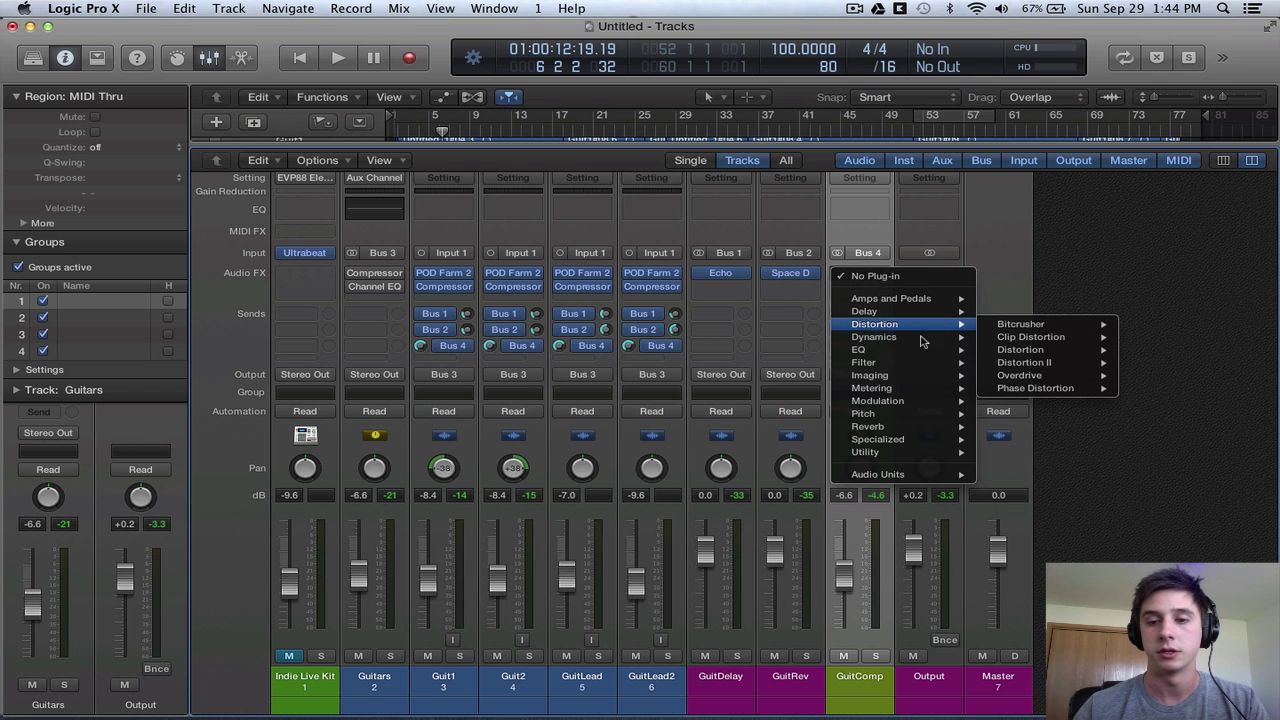
mouse_move(915, 337)
mouse_move(1027, 352)
left_click(1146, 352)
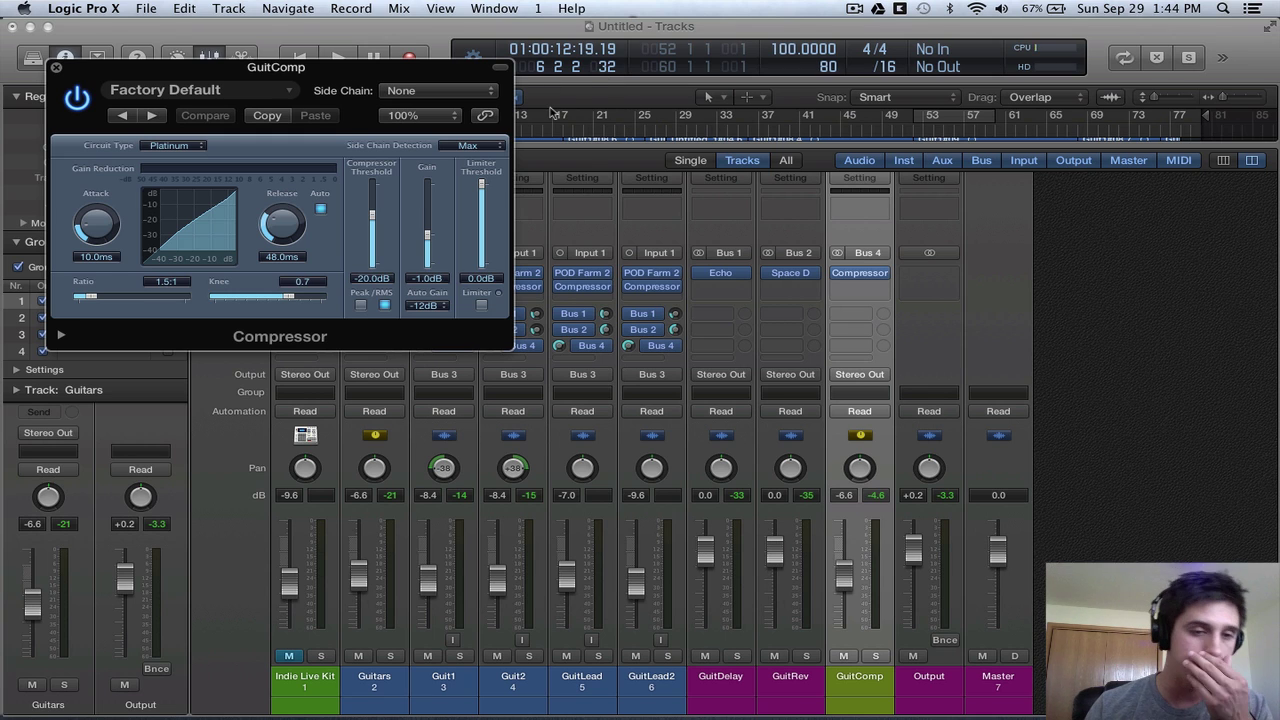
Step: Set the Compressor to Vintage FET, 6 ms attack, 11:1 ratio and auto gain off
left_click(243, 93)
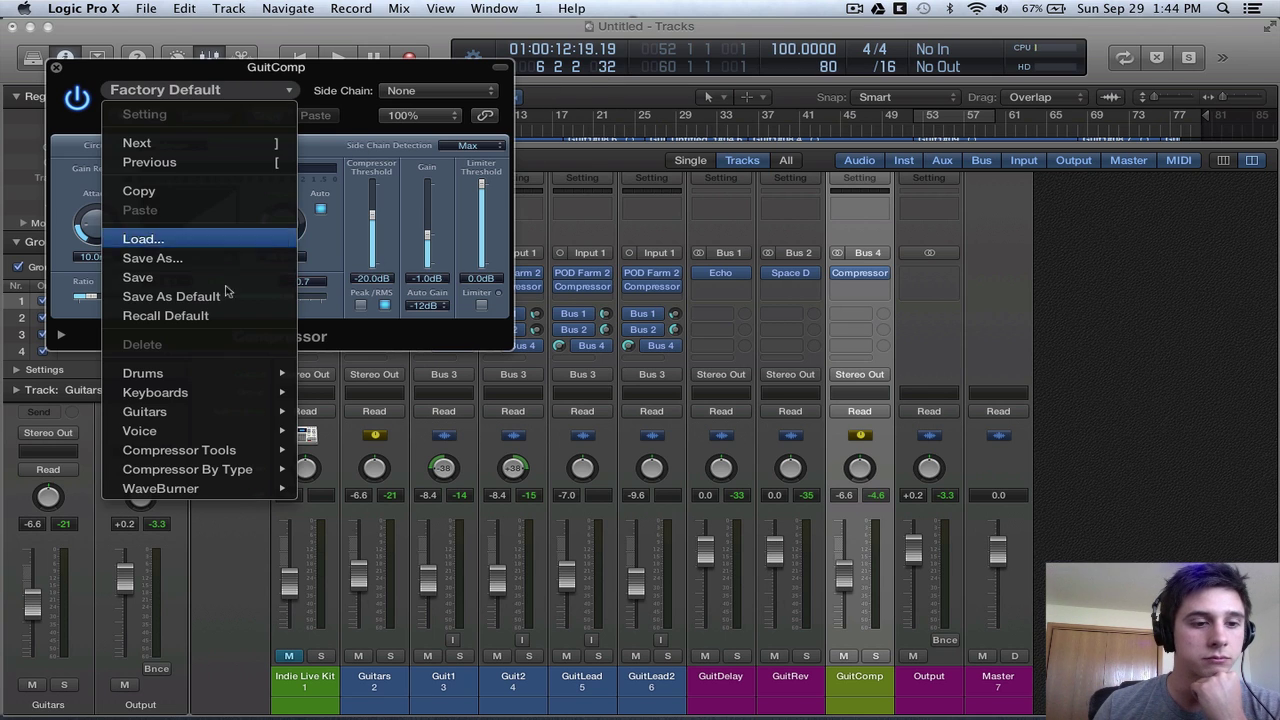
left_click(297, 90)
left_click(175, 146)
left_click(230, 232)
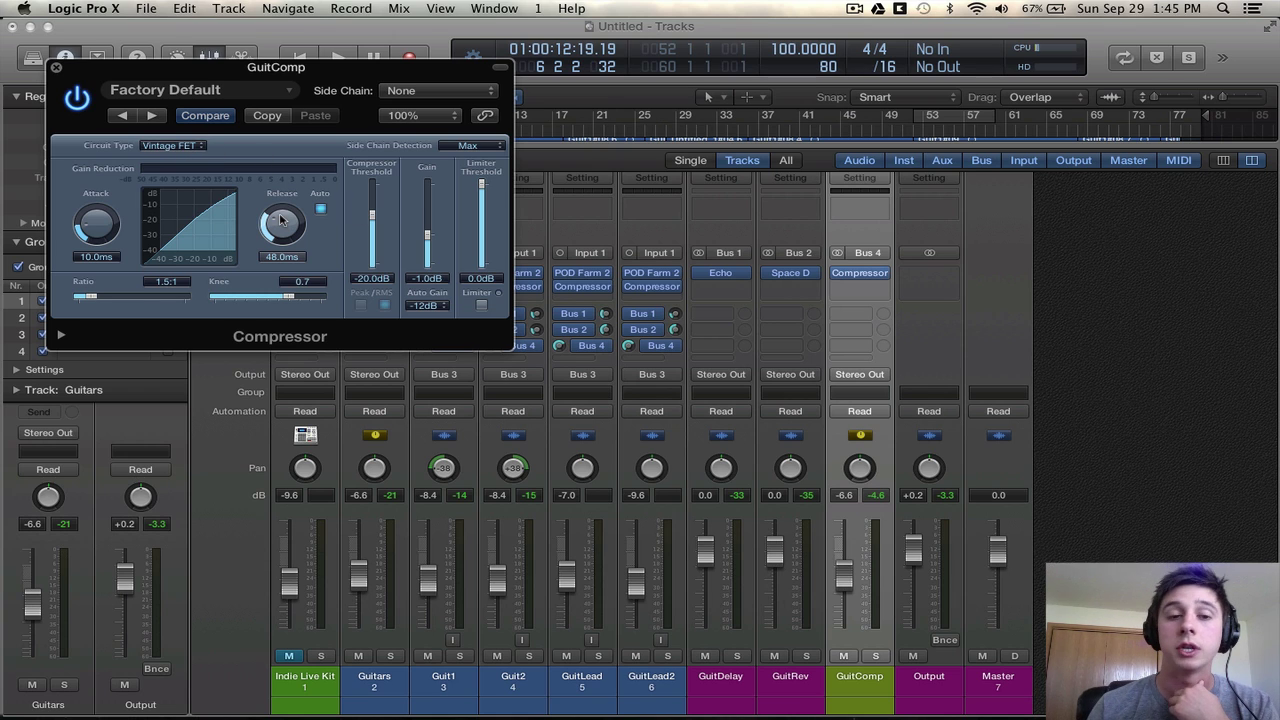
left_click_drag(97, 228, 95, 240)
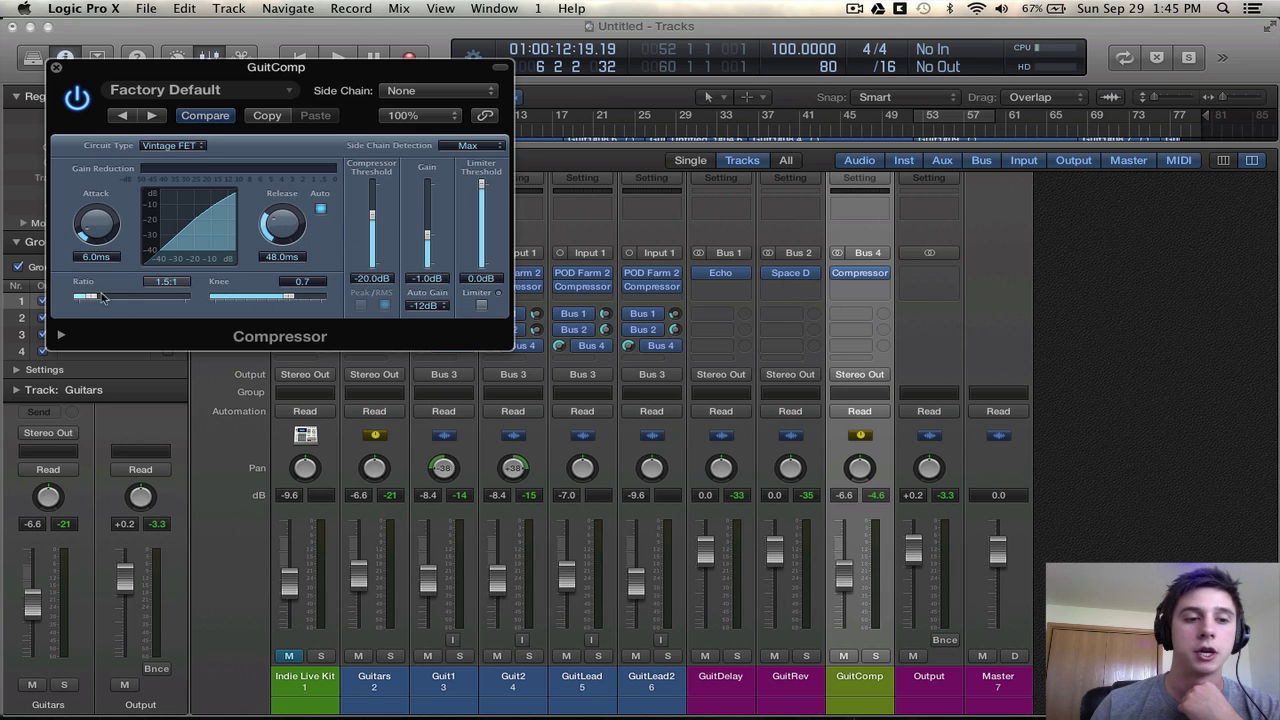
left_click_drag(95, 298, 157, 302)
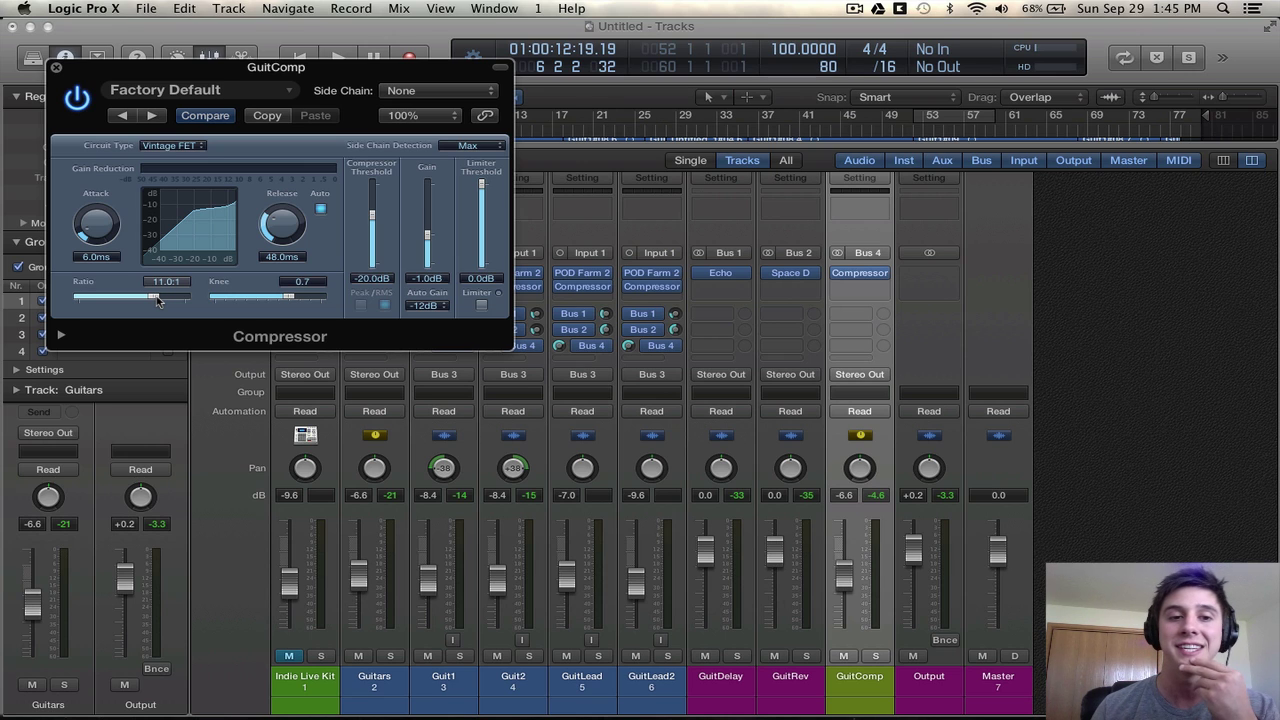
left_click(440, 305)
left_click(430, 268)
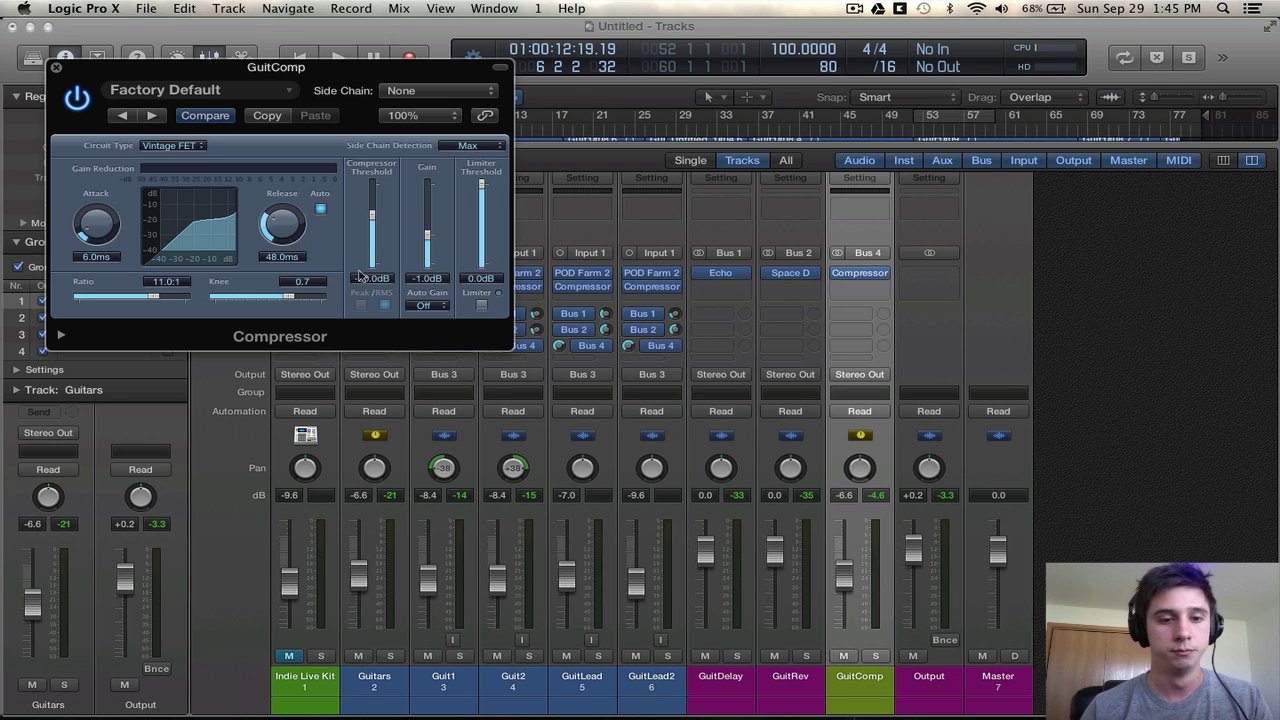
Step: Solo GuitComp and lower the Compressor threshold to -29 dB during playback
left_click(876, 666)
left_click(876, 664)
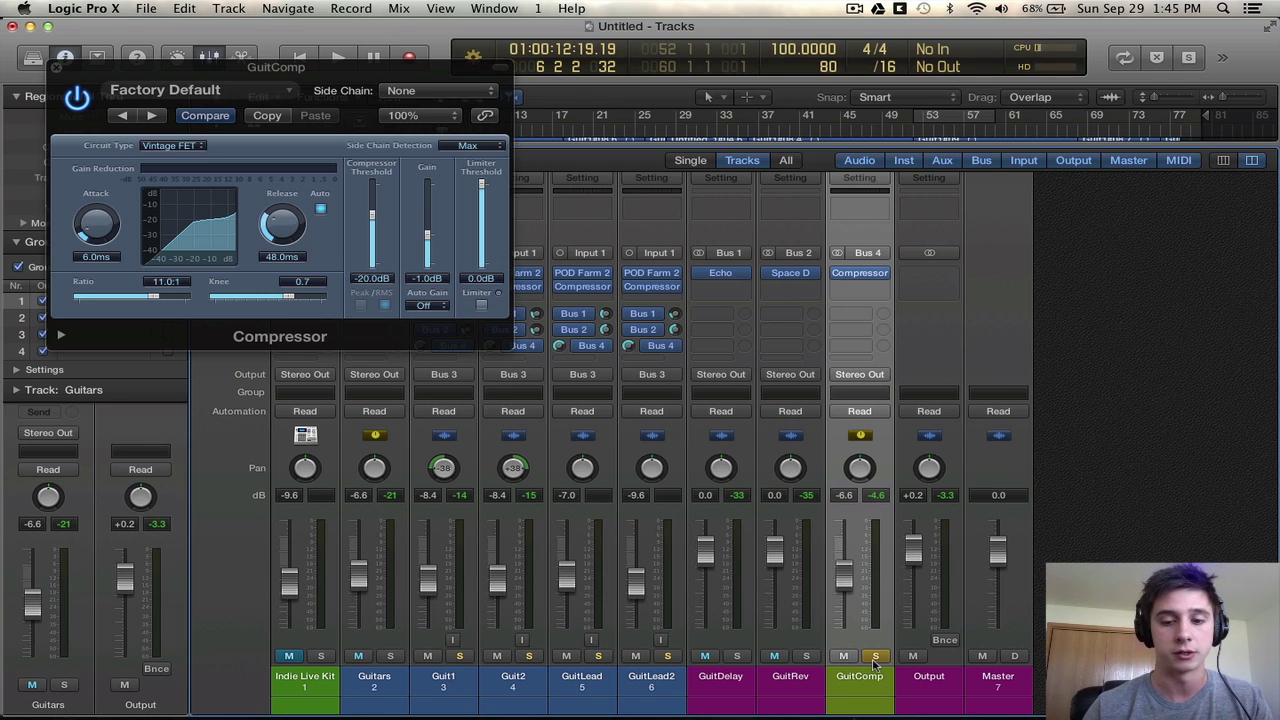
key("space")
mouse_move(377, 218)
left_mouse_down()
mouse_move(371, 244)
mouse_move(369, 232)
left_mouse_up()
key("space")
Step: Set the Compressor makeup gain to 14 dB and compare it bypassed and active
double_click(429, 278)
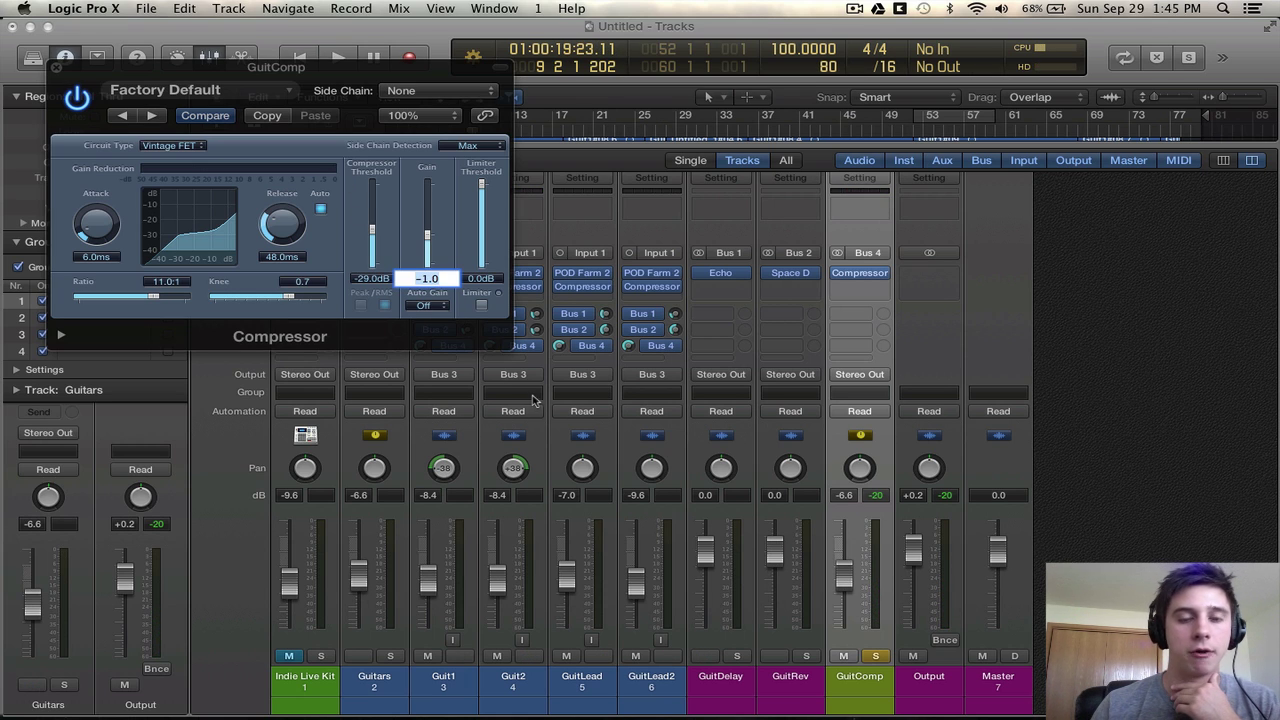
type("14")
key("Return")
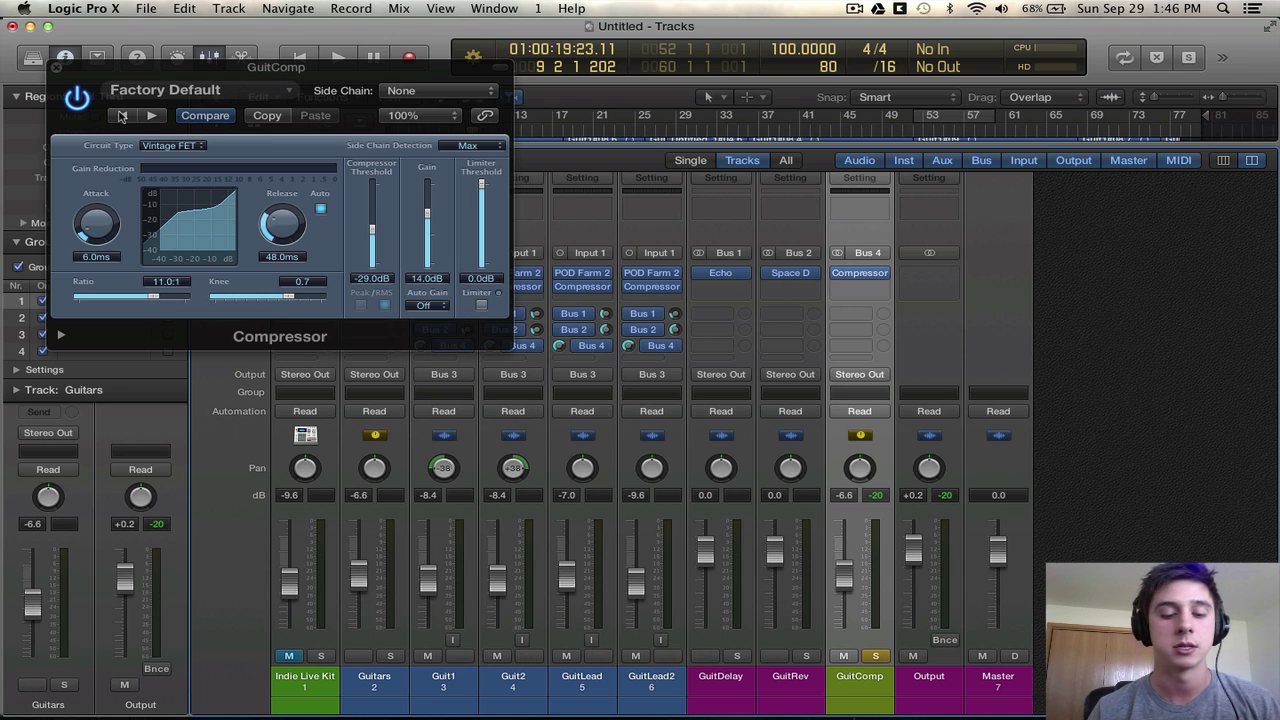
key("space")
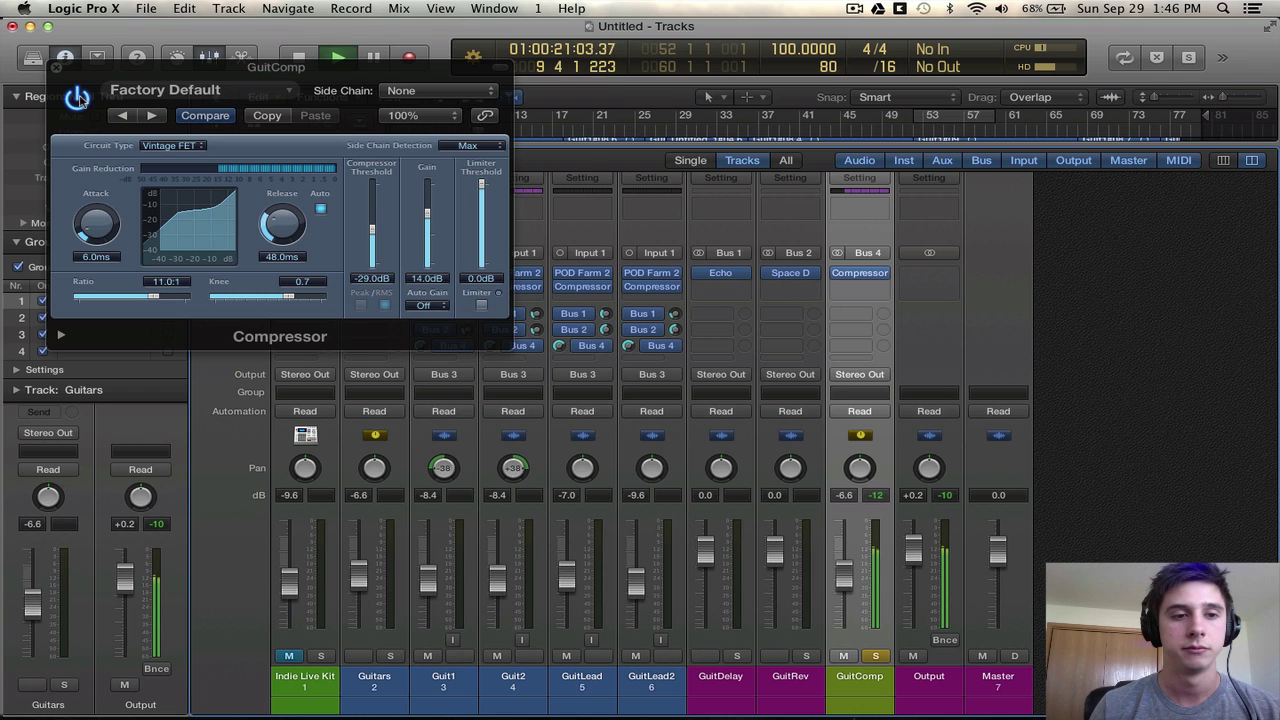
left_click(78, 99)
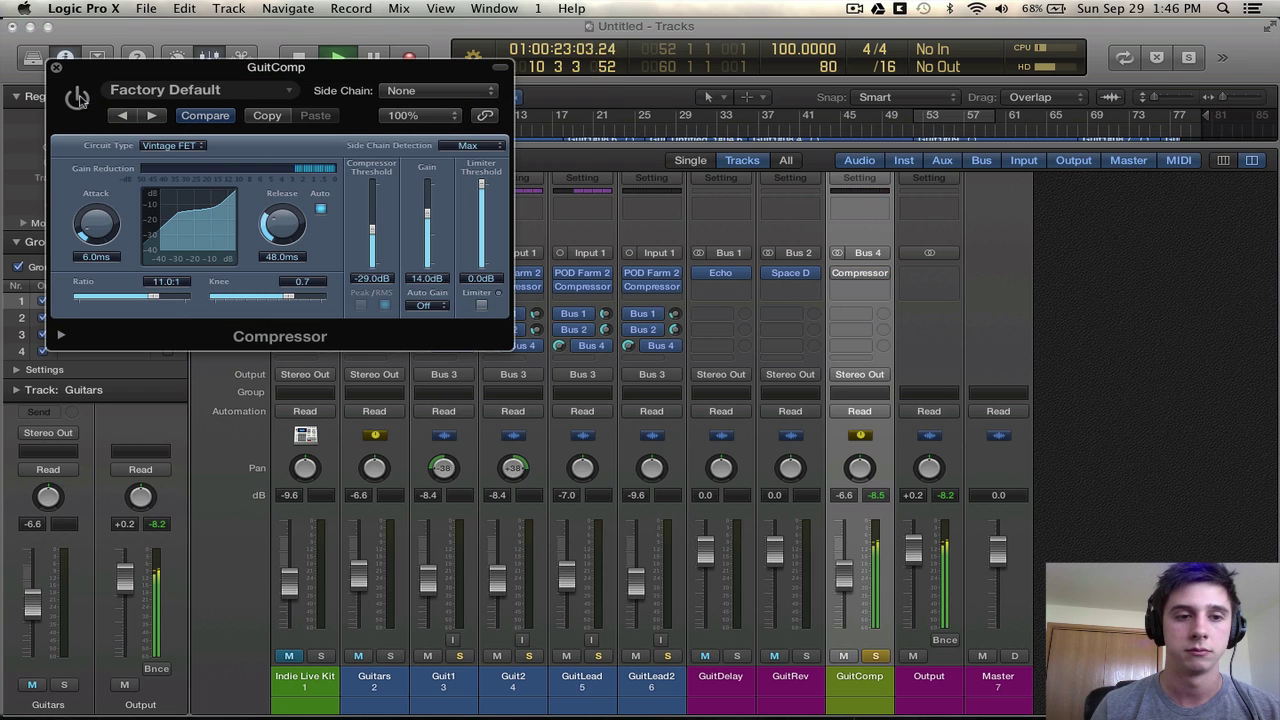
left_click(78, 99)
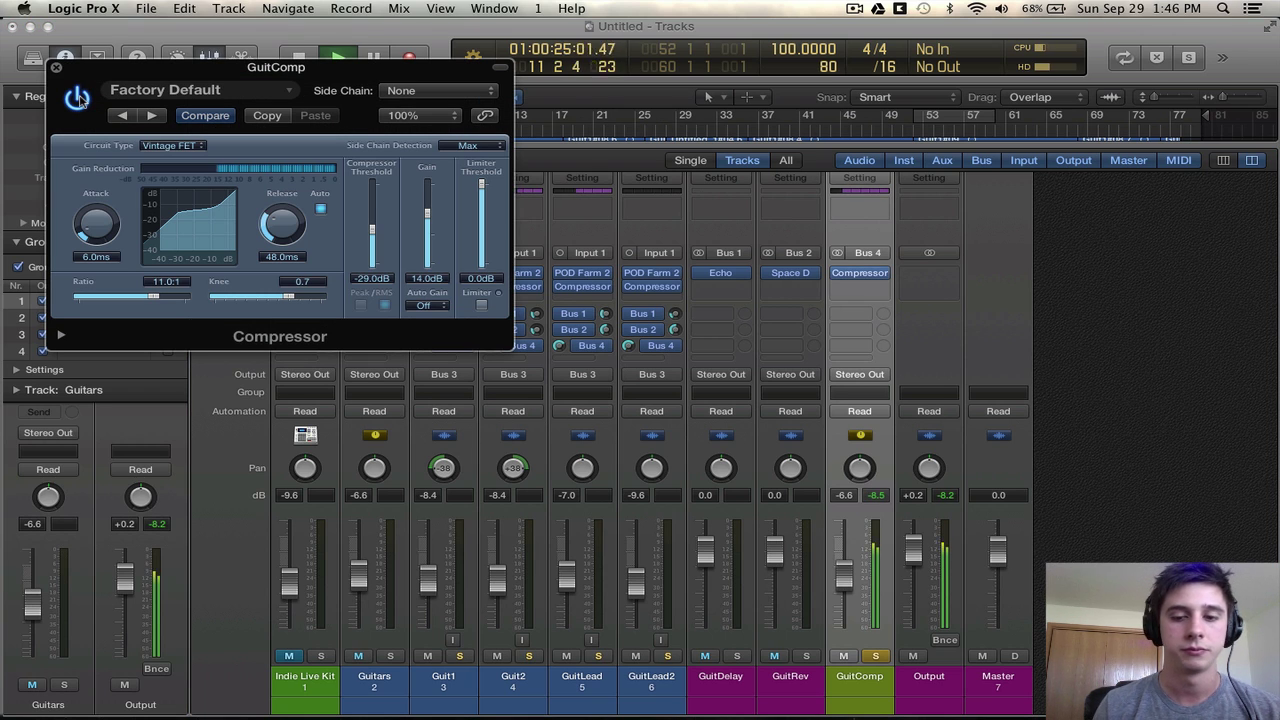
key("space")
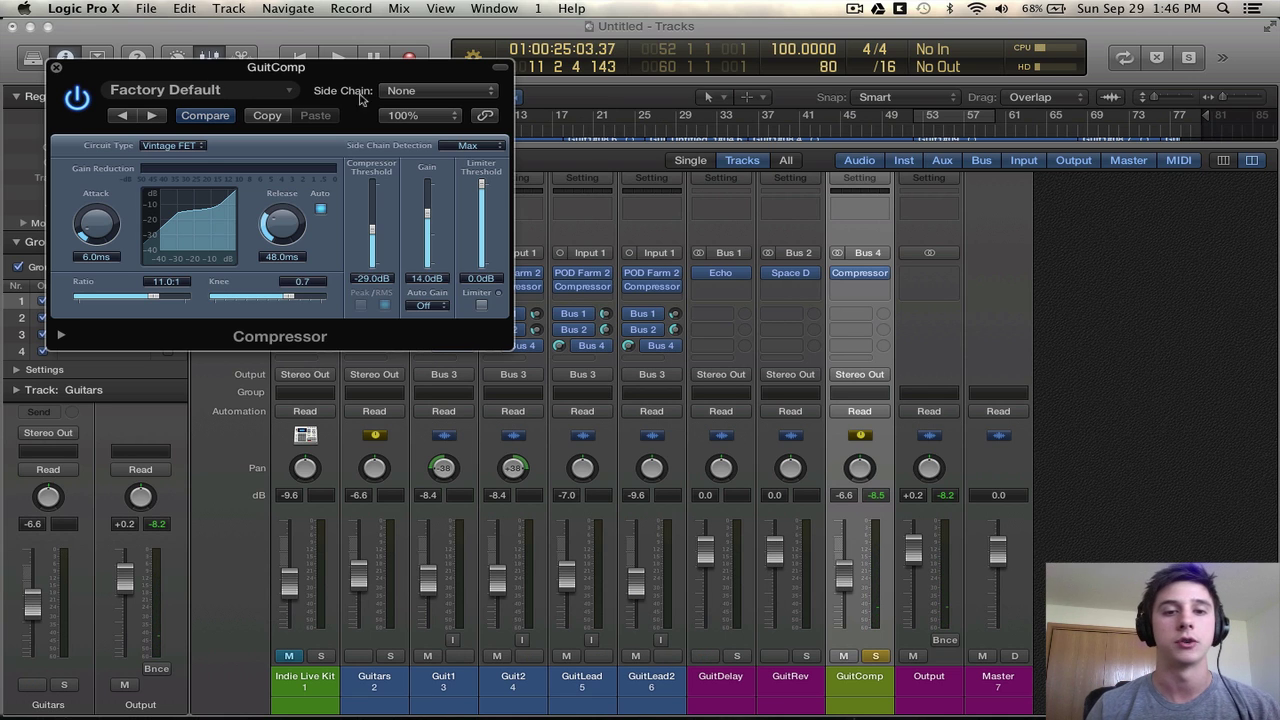
Step: Close the Compressor window and select the Guitars, GuitDelay, GuitRev and GuitComp channels in turn
left_click(56, 69)
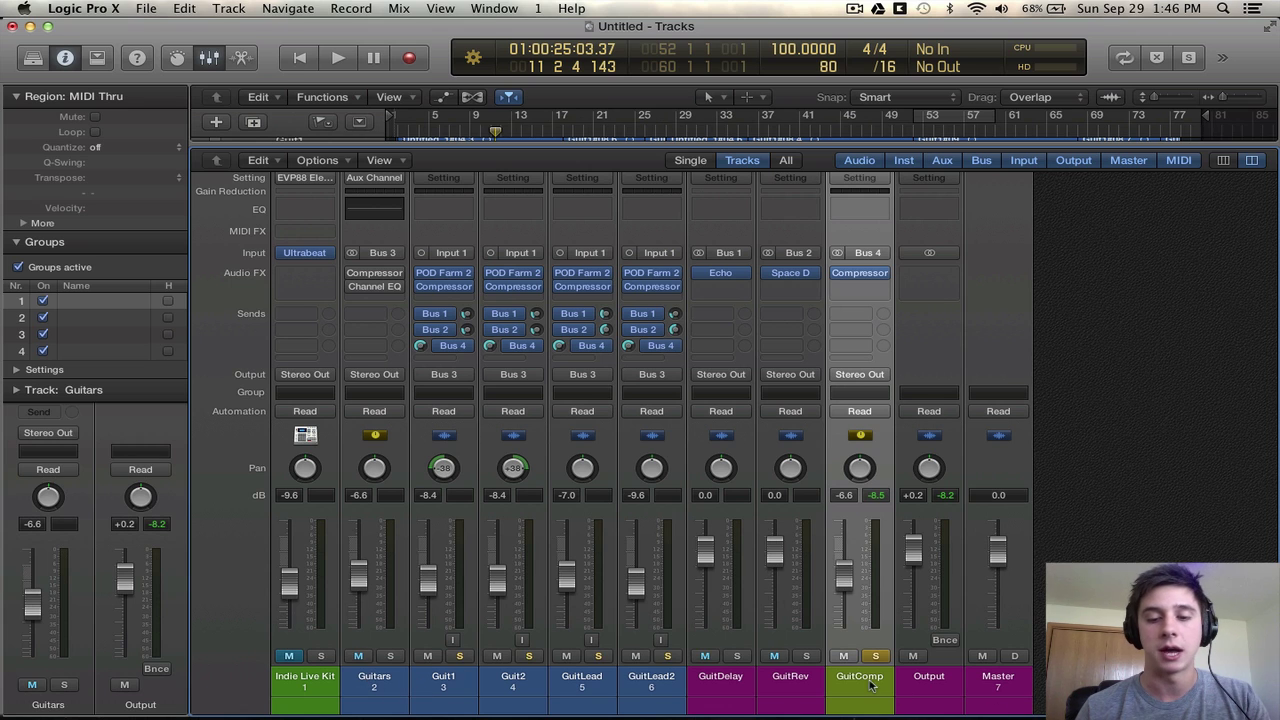
left_click(393, 687)
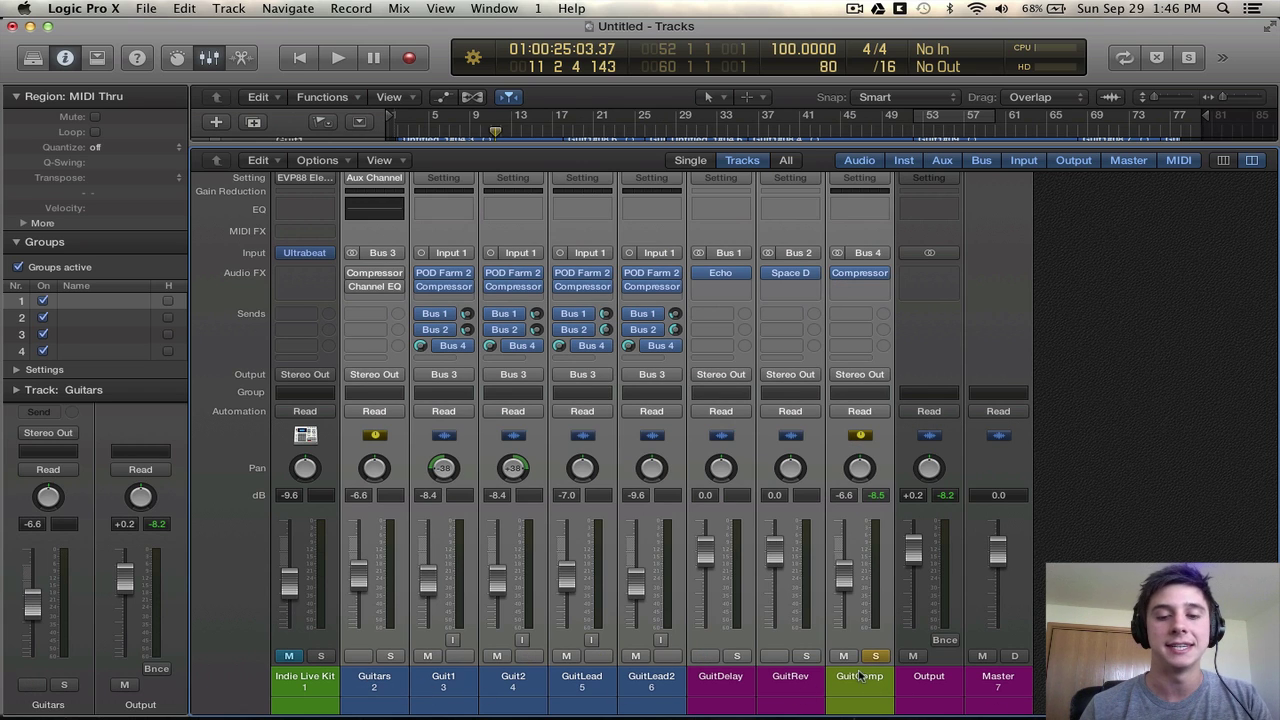
left_click(706, 692)
left_click(822, 684)
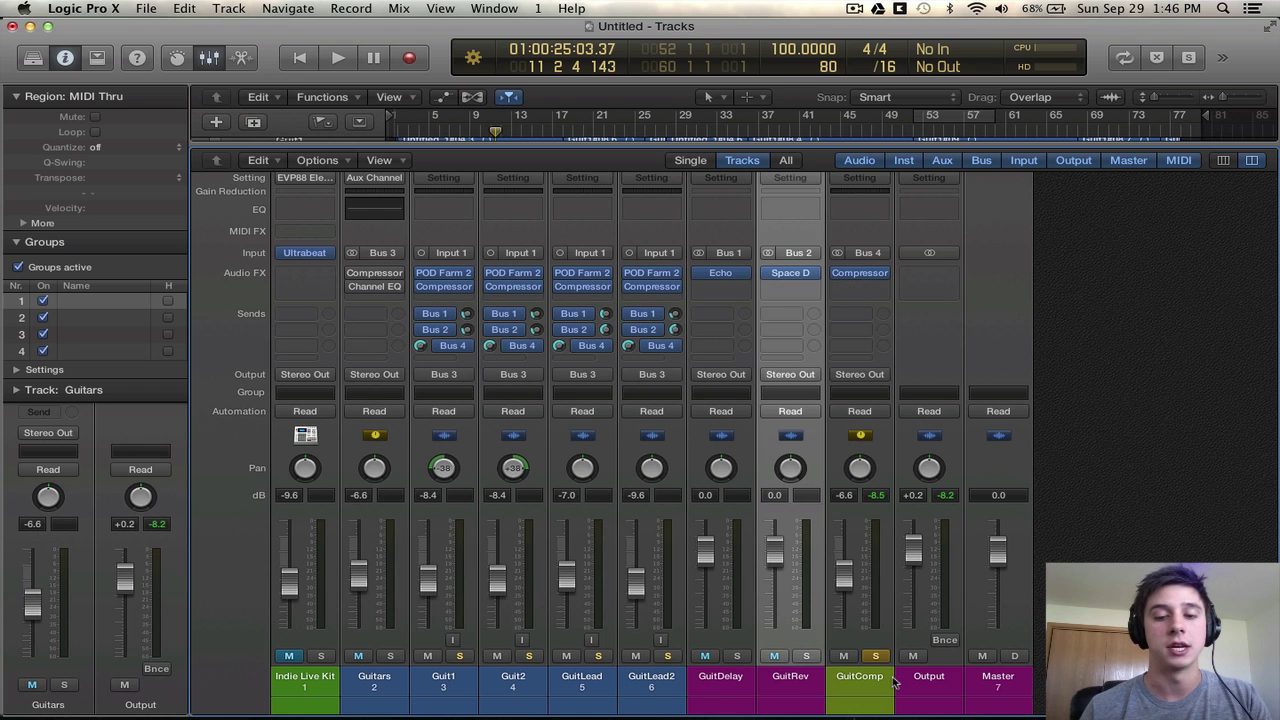
left_click(858, 686)
left_click(395, 680)
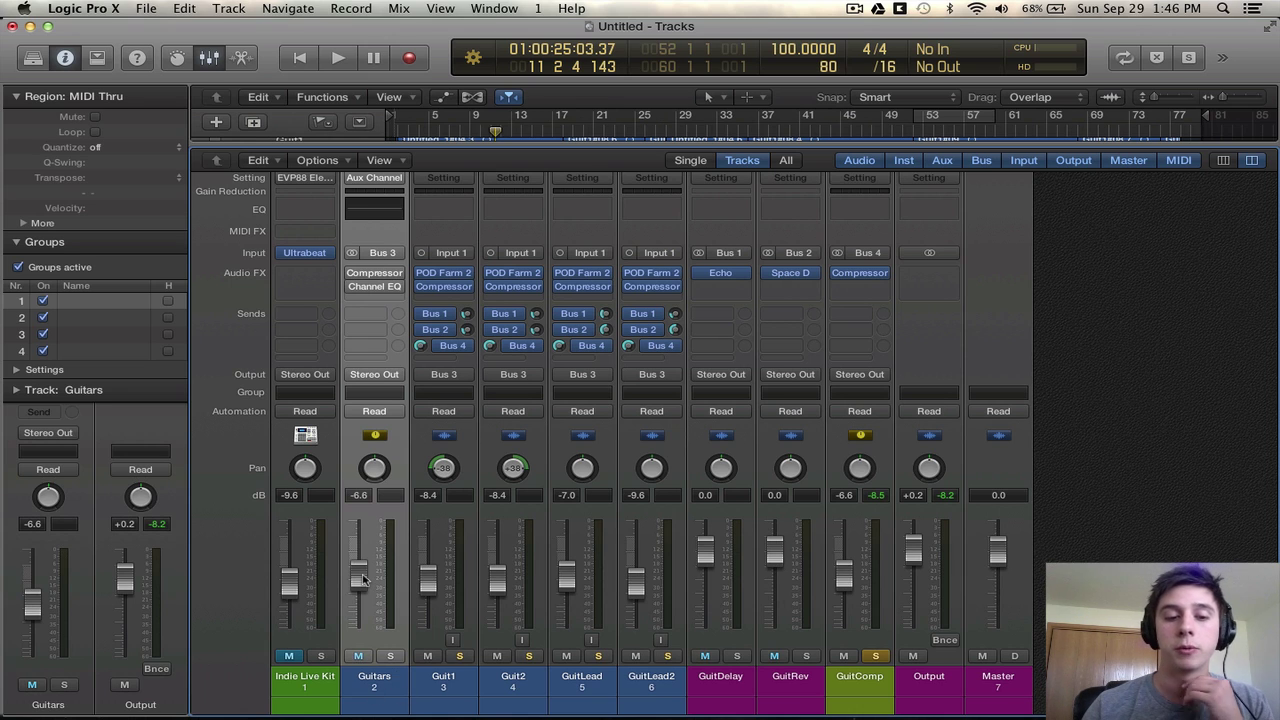
Step: Raise the Guitars stack toward -4.5 dB, lower GuitComp, play back and unsolo GuitComp
left_click_drag(363, 578, 362, 566)
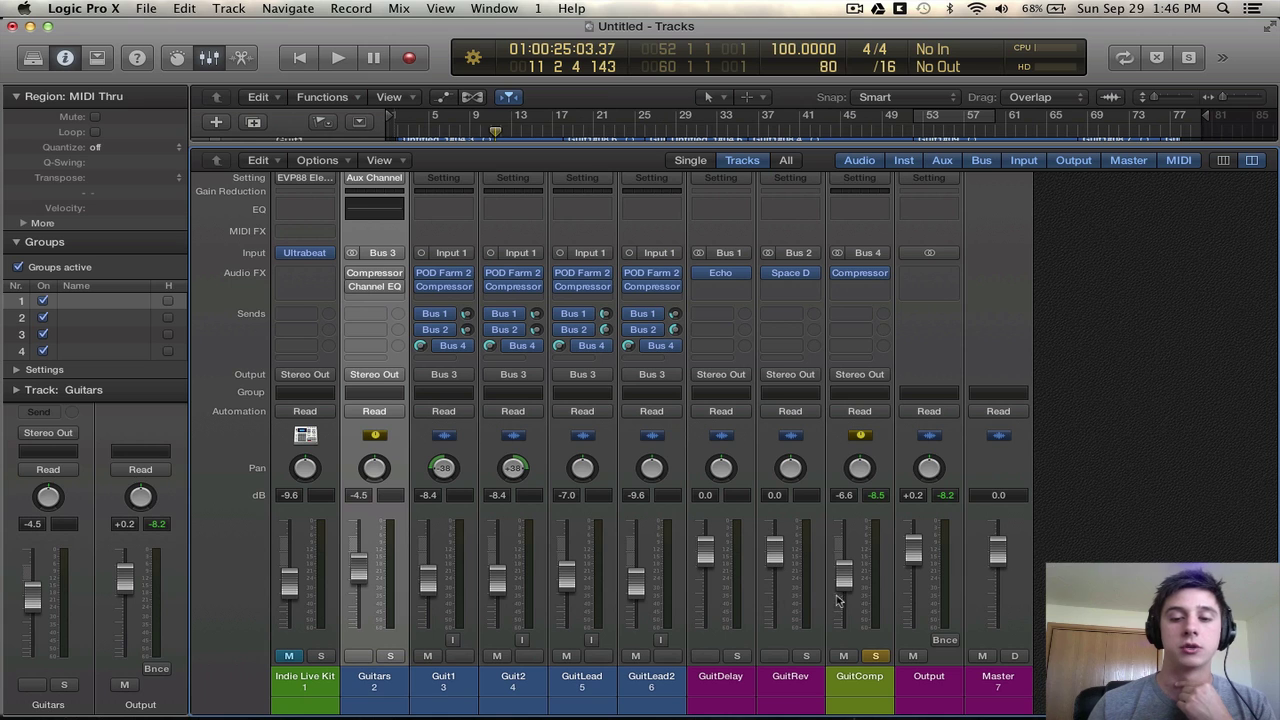
left_click_drag(846, 586, 852, 608)
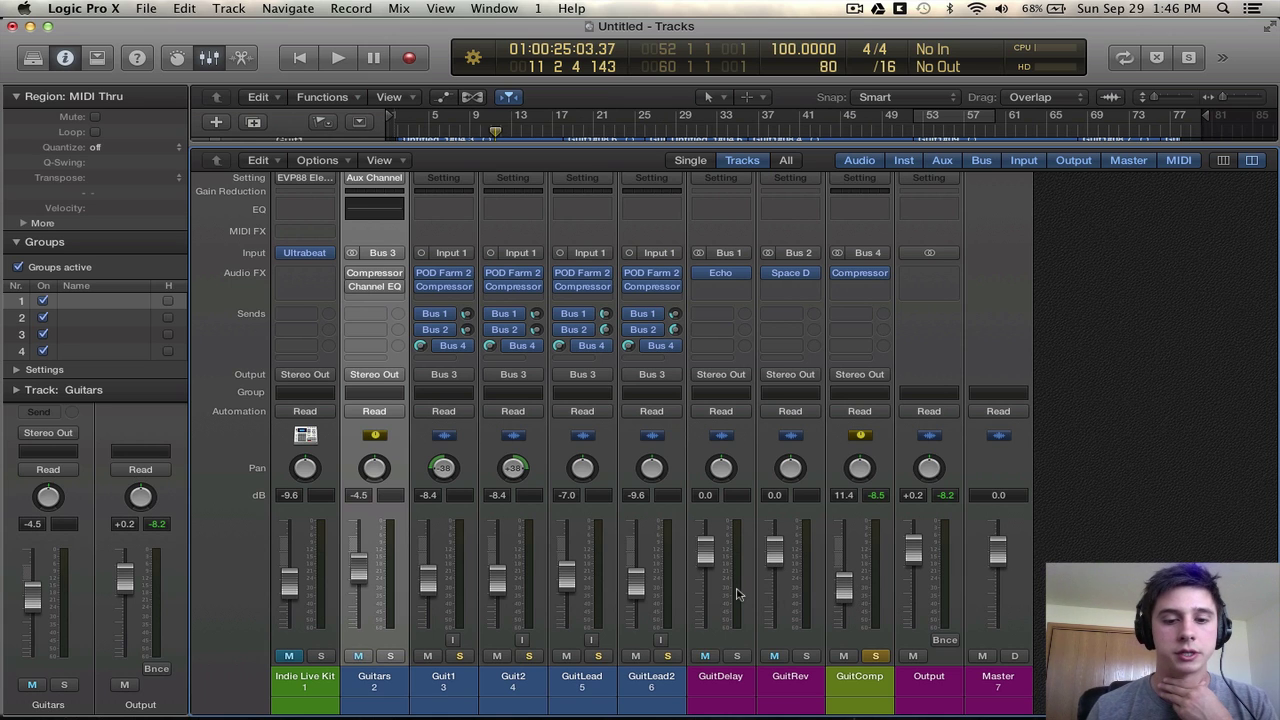
key("space")
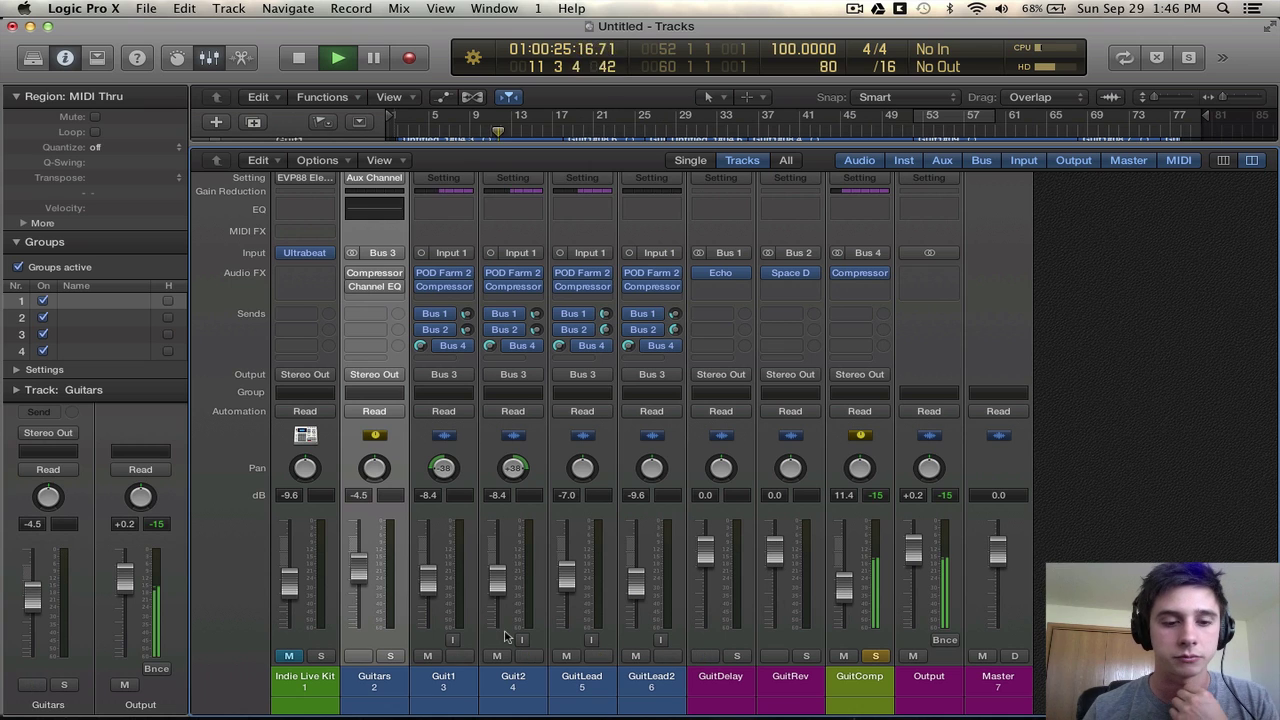
left_click(877, 656)
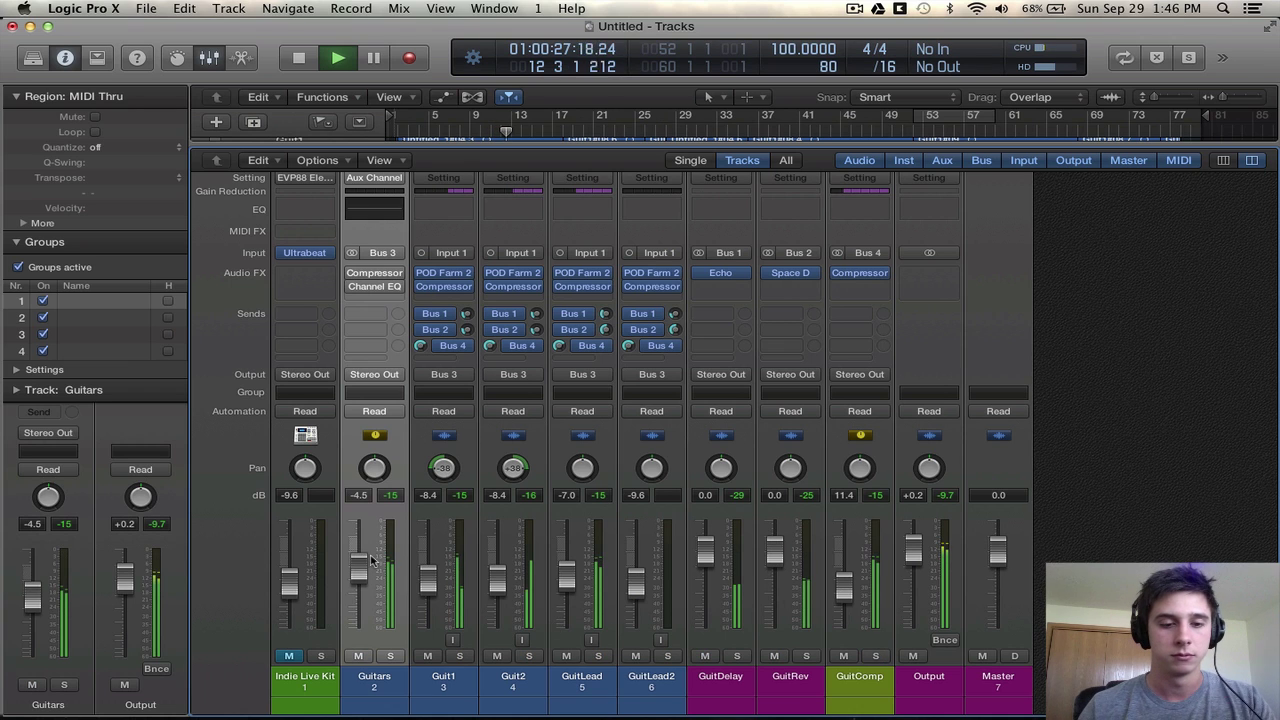
Step: Fine-tune the blend during playback: GuitComp slightly lower and the Guitars stack at -4.9 dB
left_click_drag(360, 580, 360, 586)
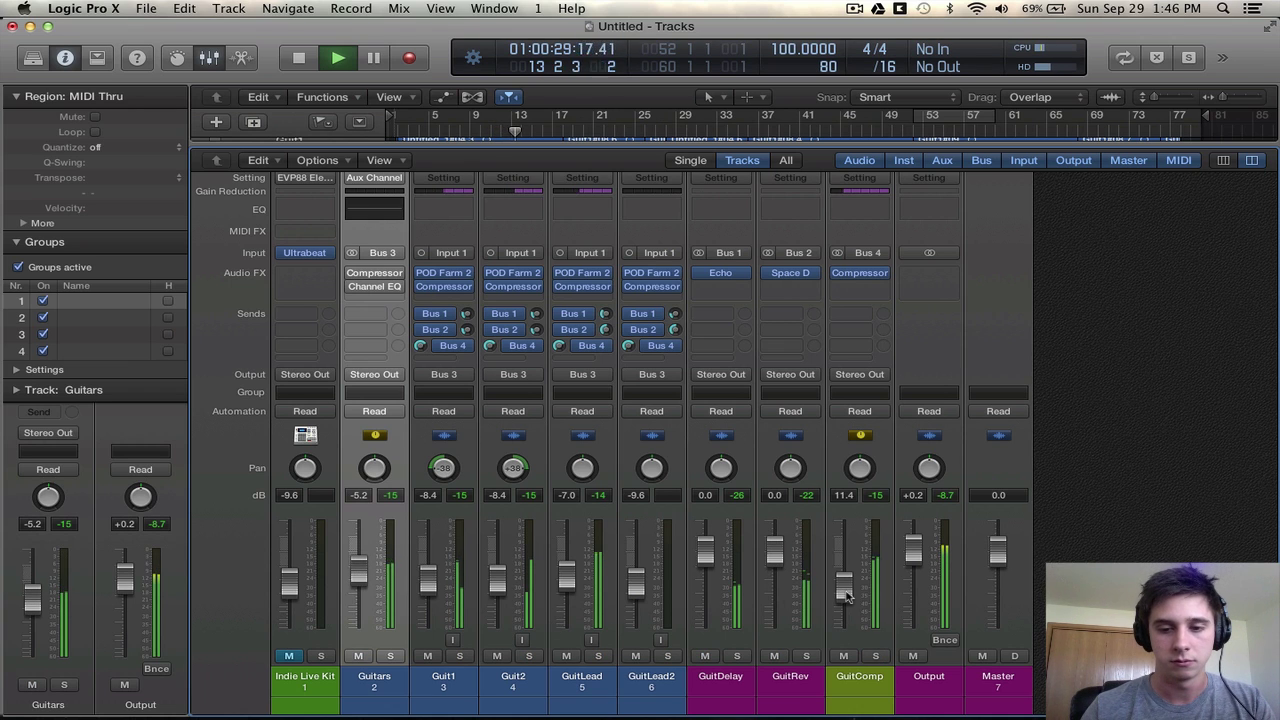
left_click_drag(846, 592, 851, 622)
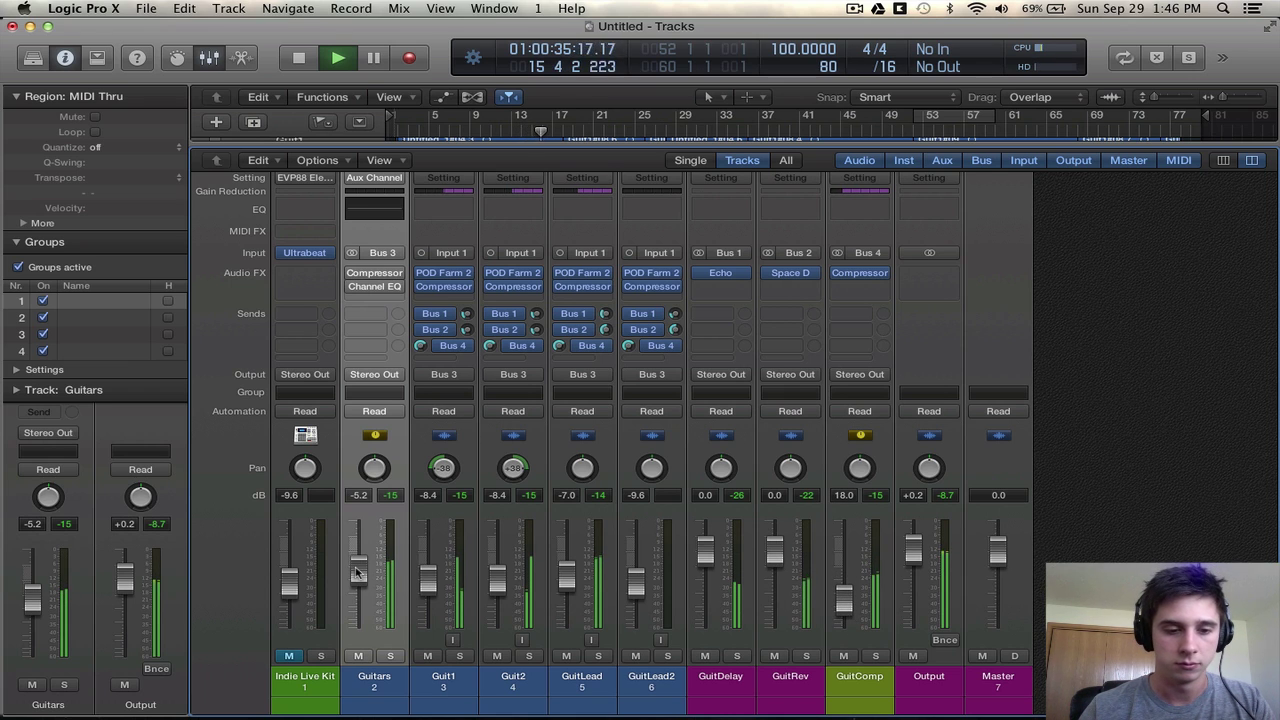
left_click_drag(362, 574, 362, 572)
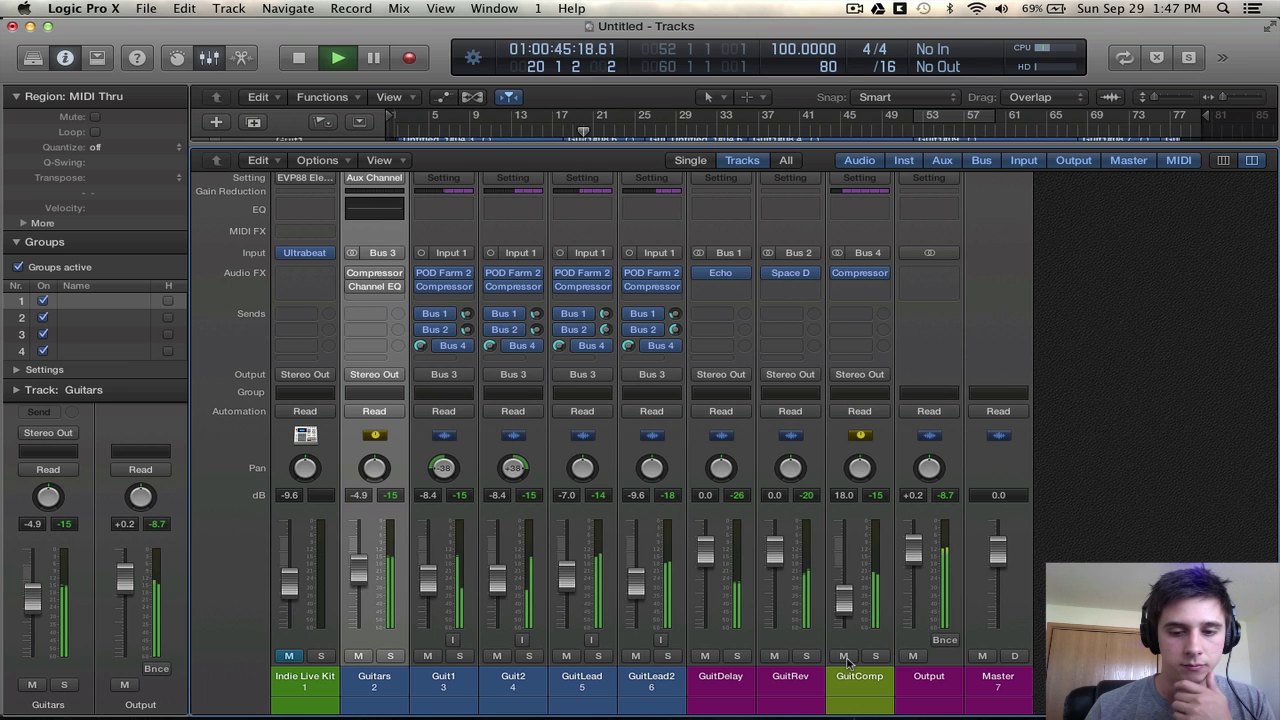
key("space")
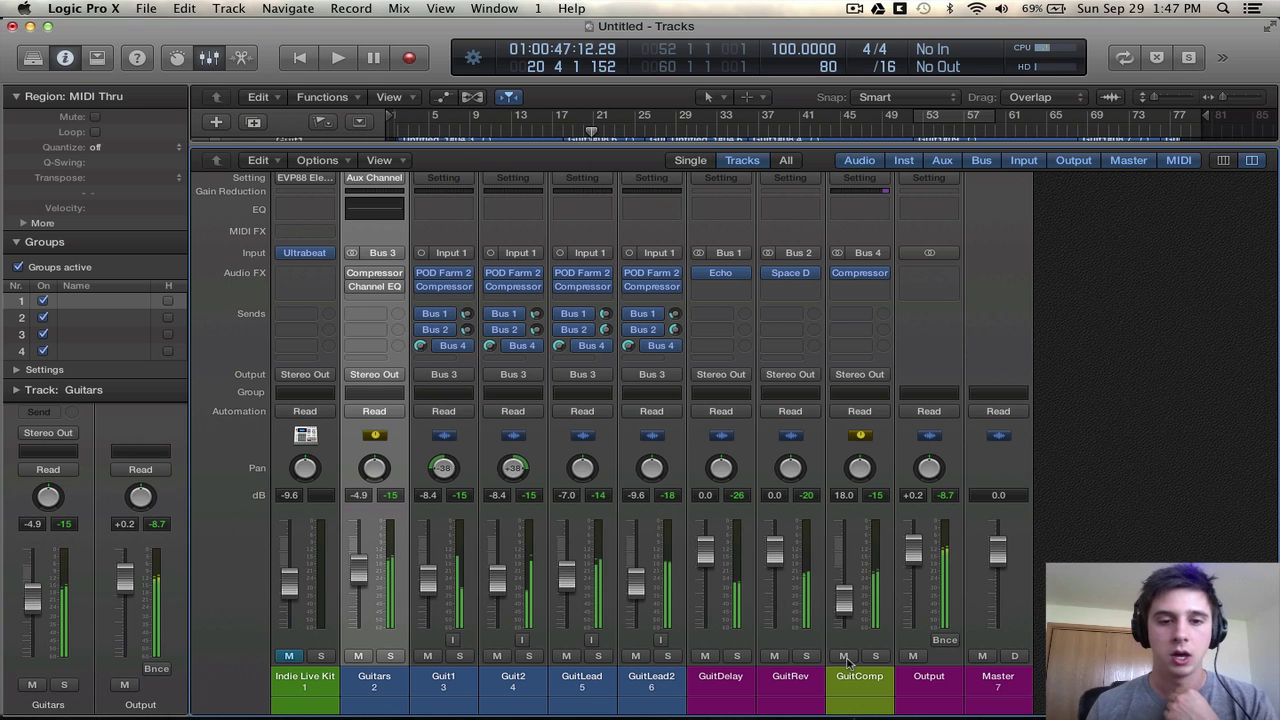